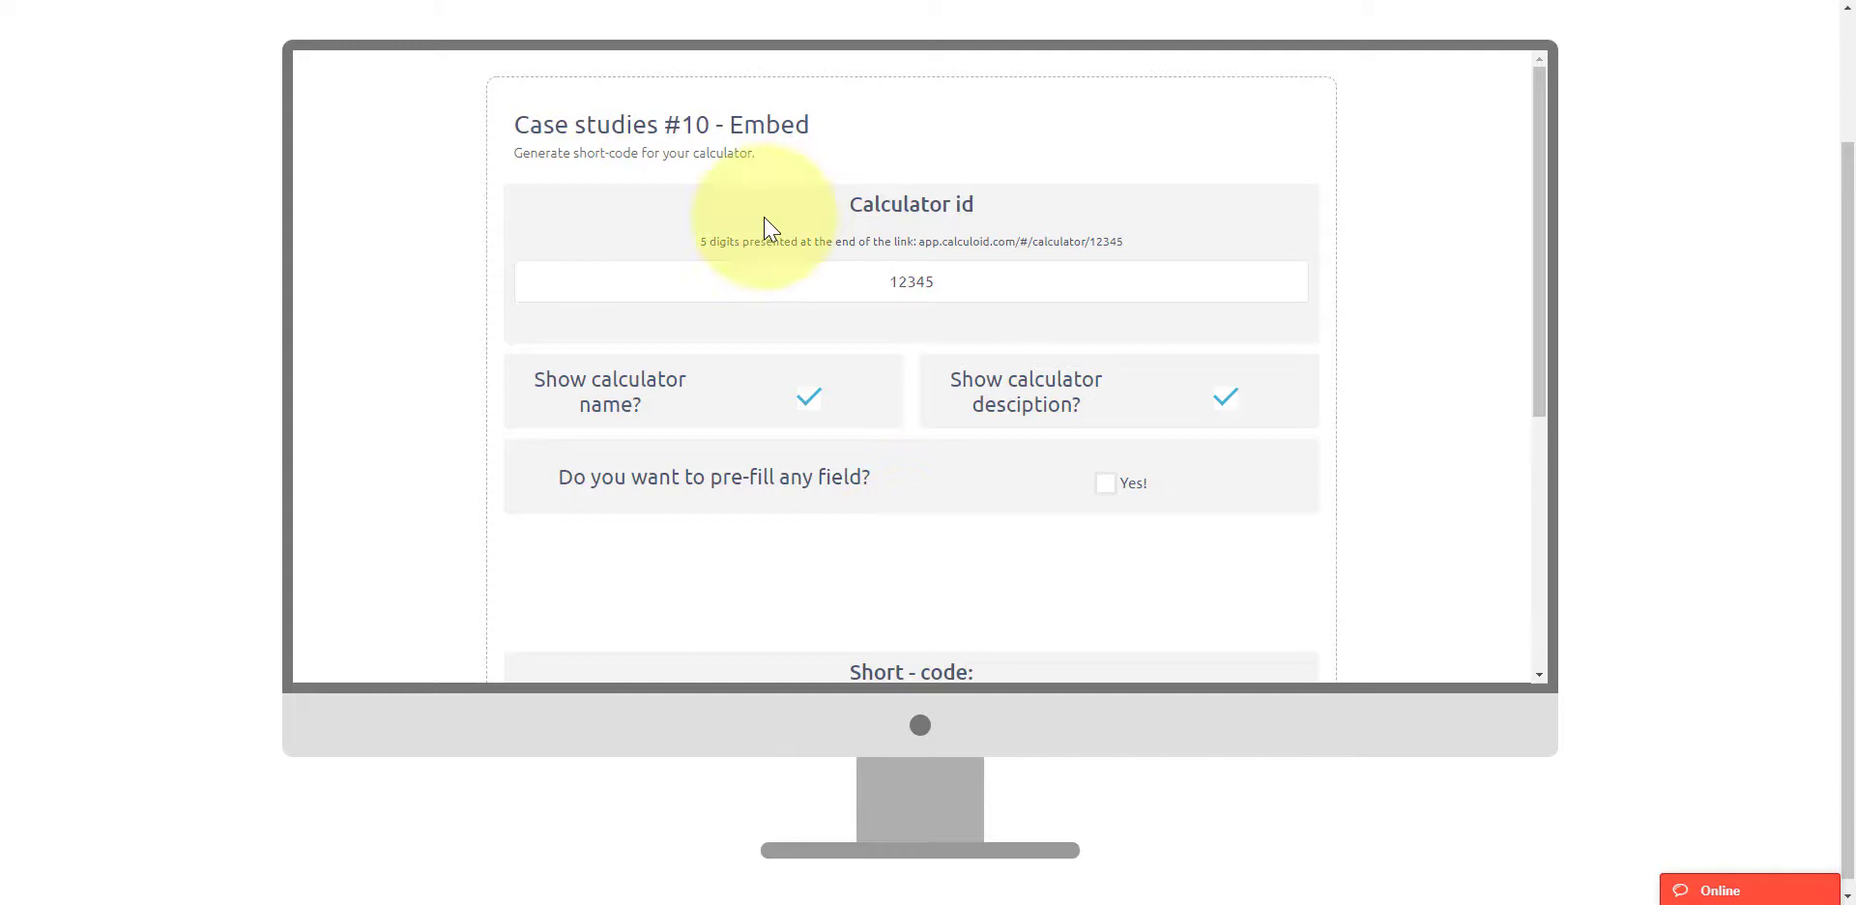
Step: Leave the calculator preview and copy the iframe embed code from the calculator's publishing settings
scroll(870, 408, up, 3)
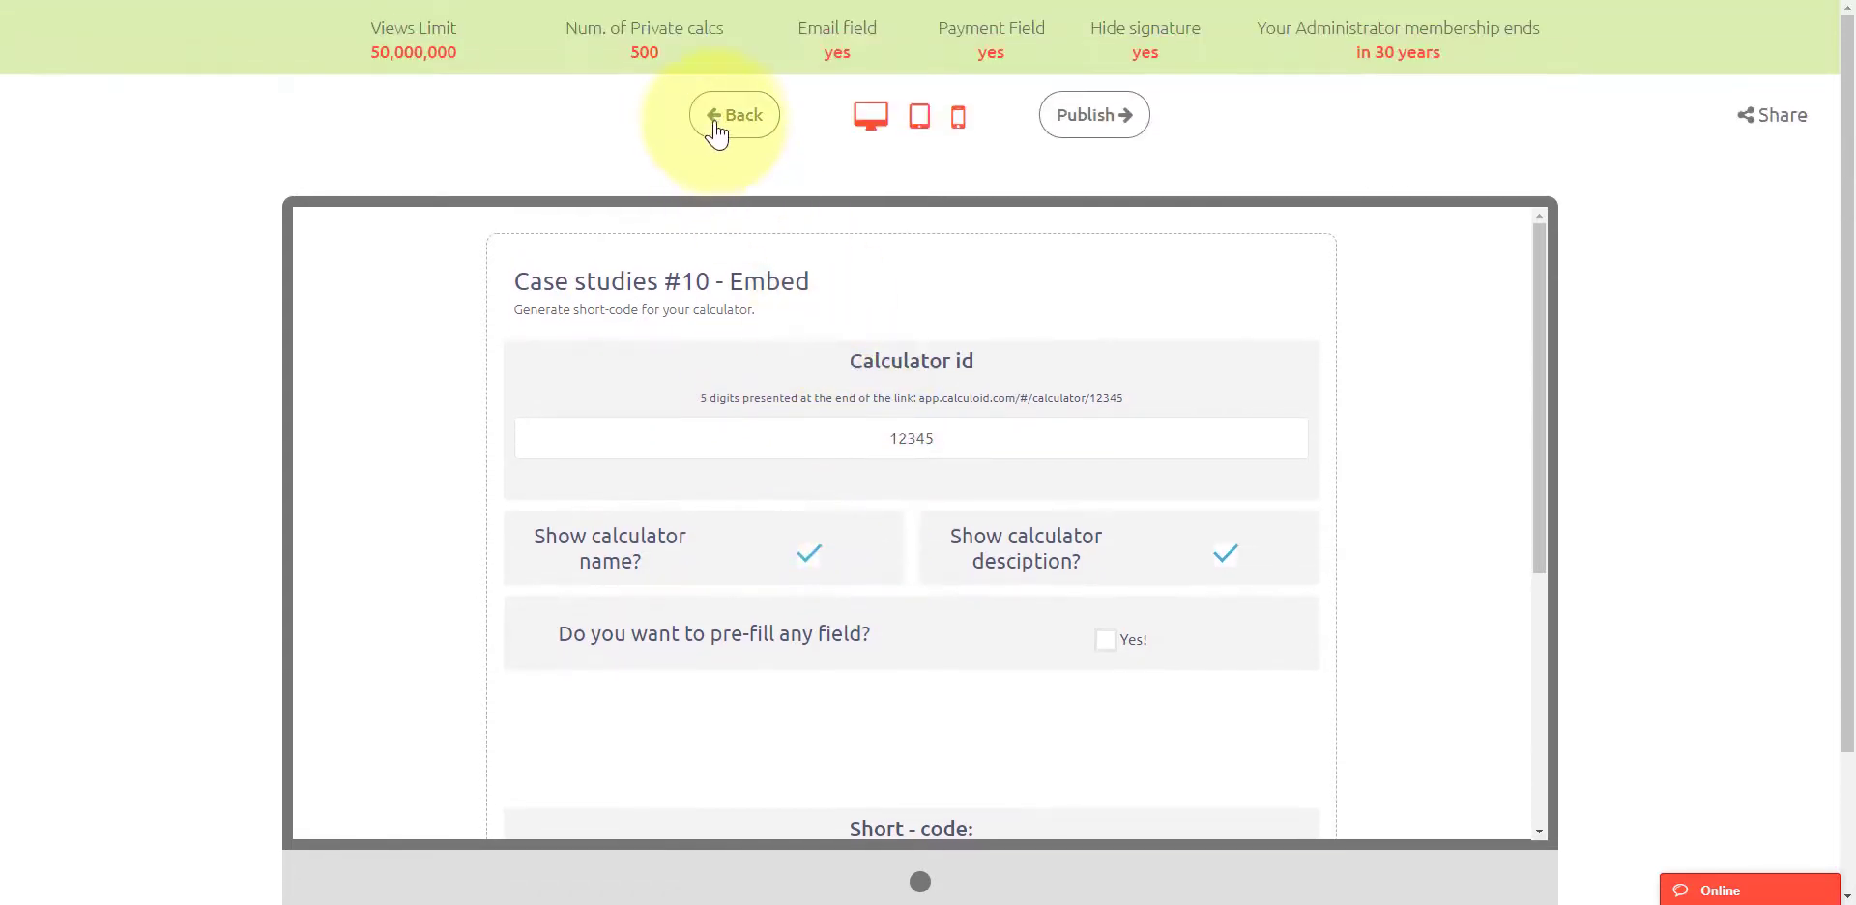
click(713, 102)
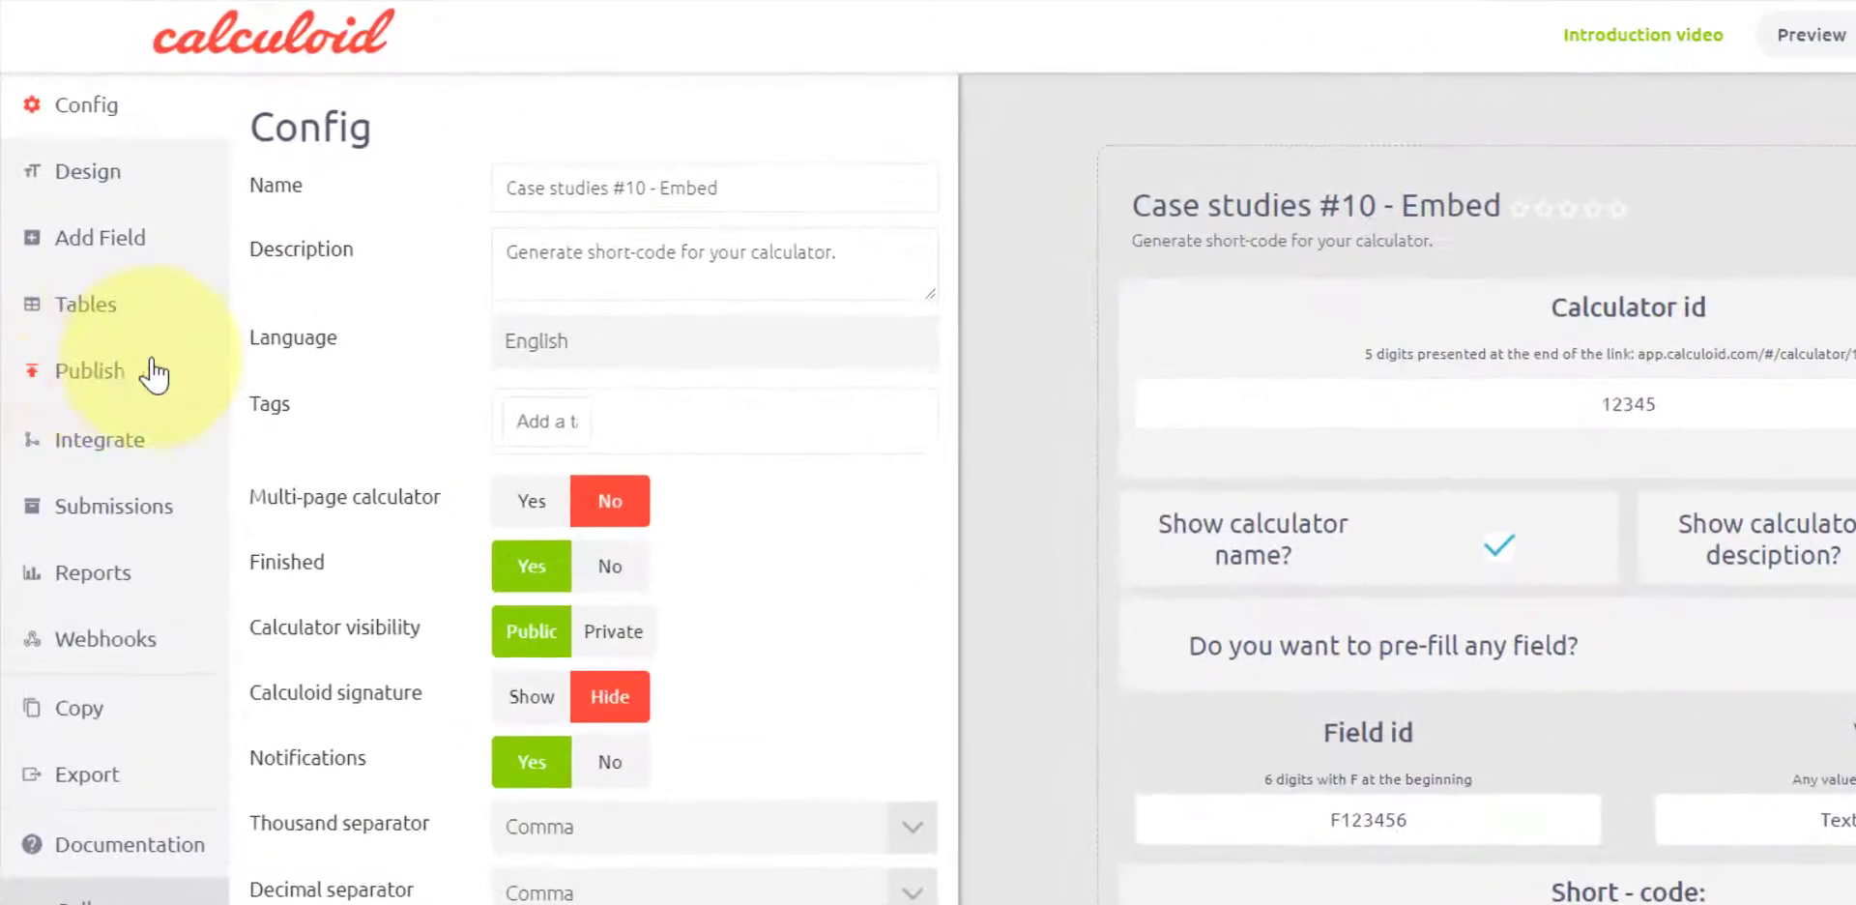
click(93, 373)
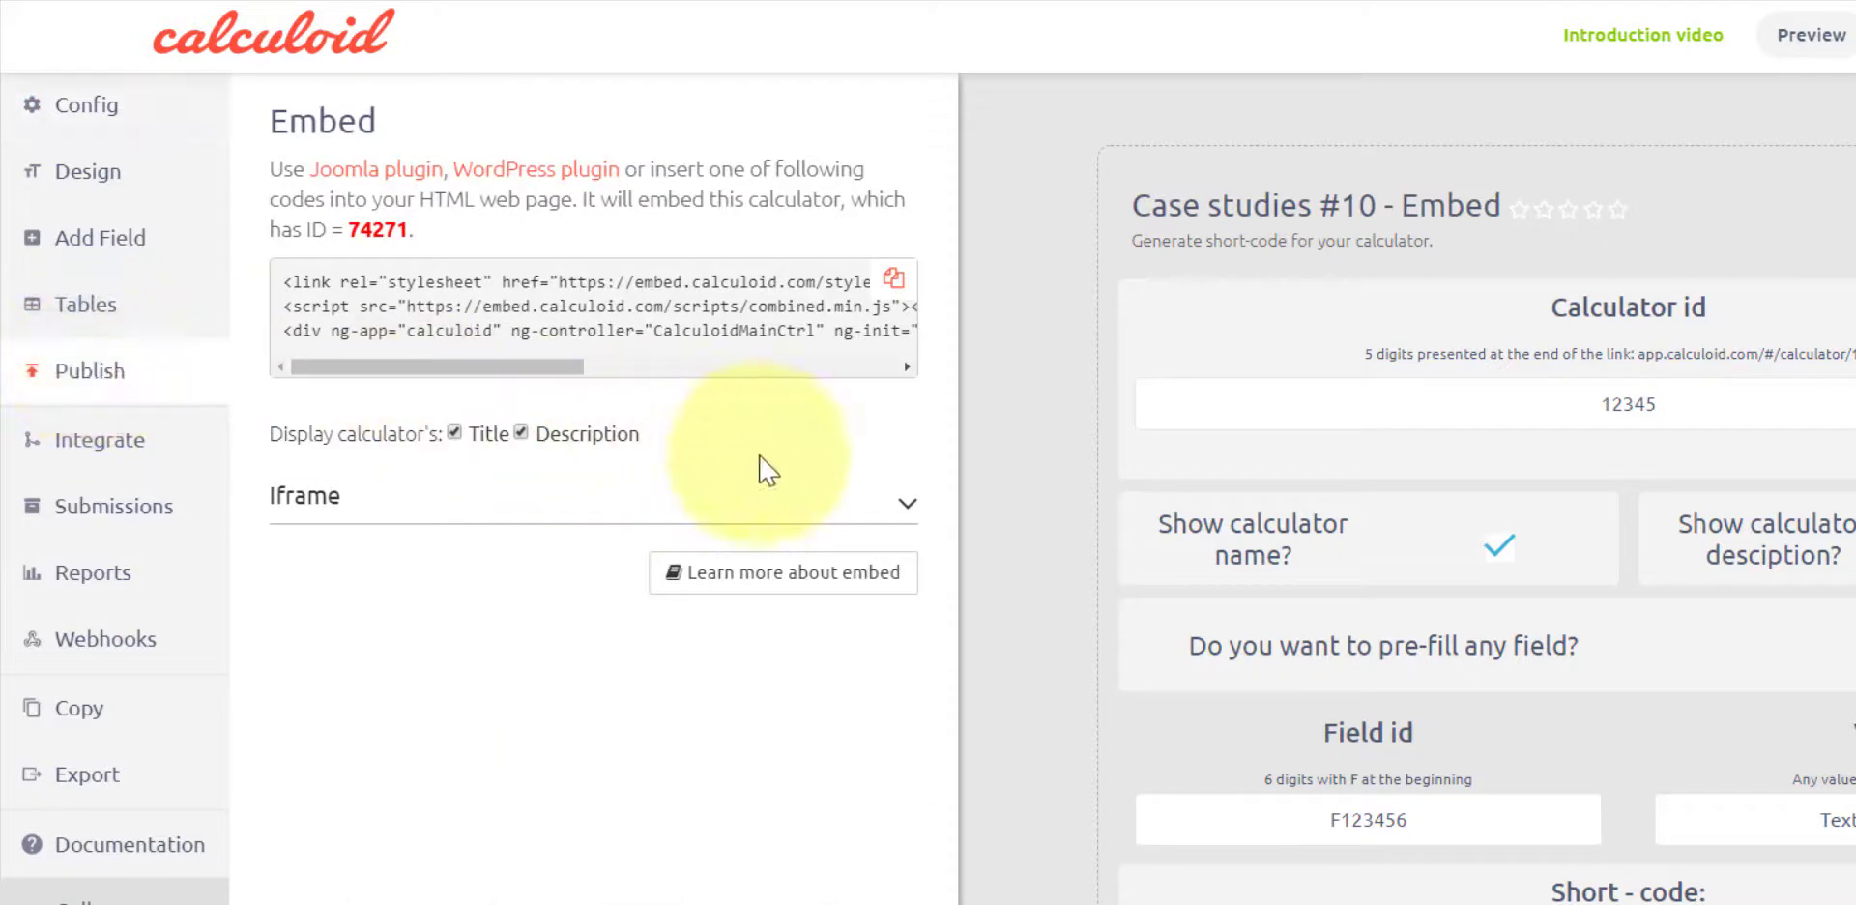
click(857, 502)
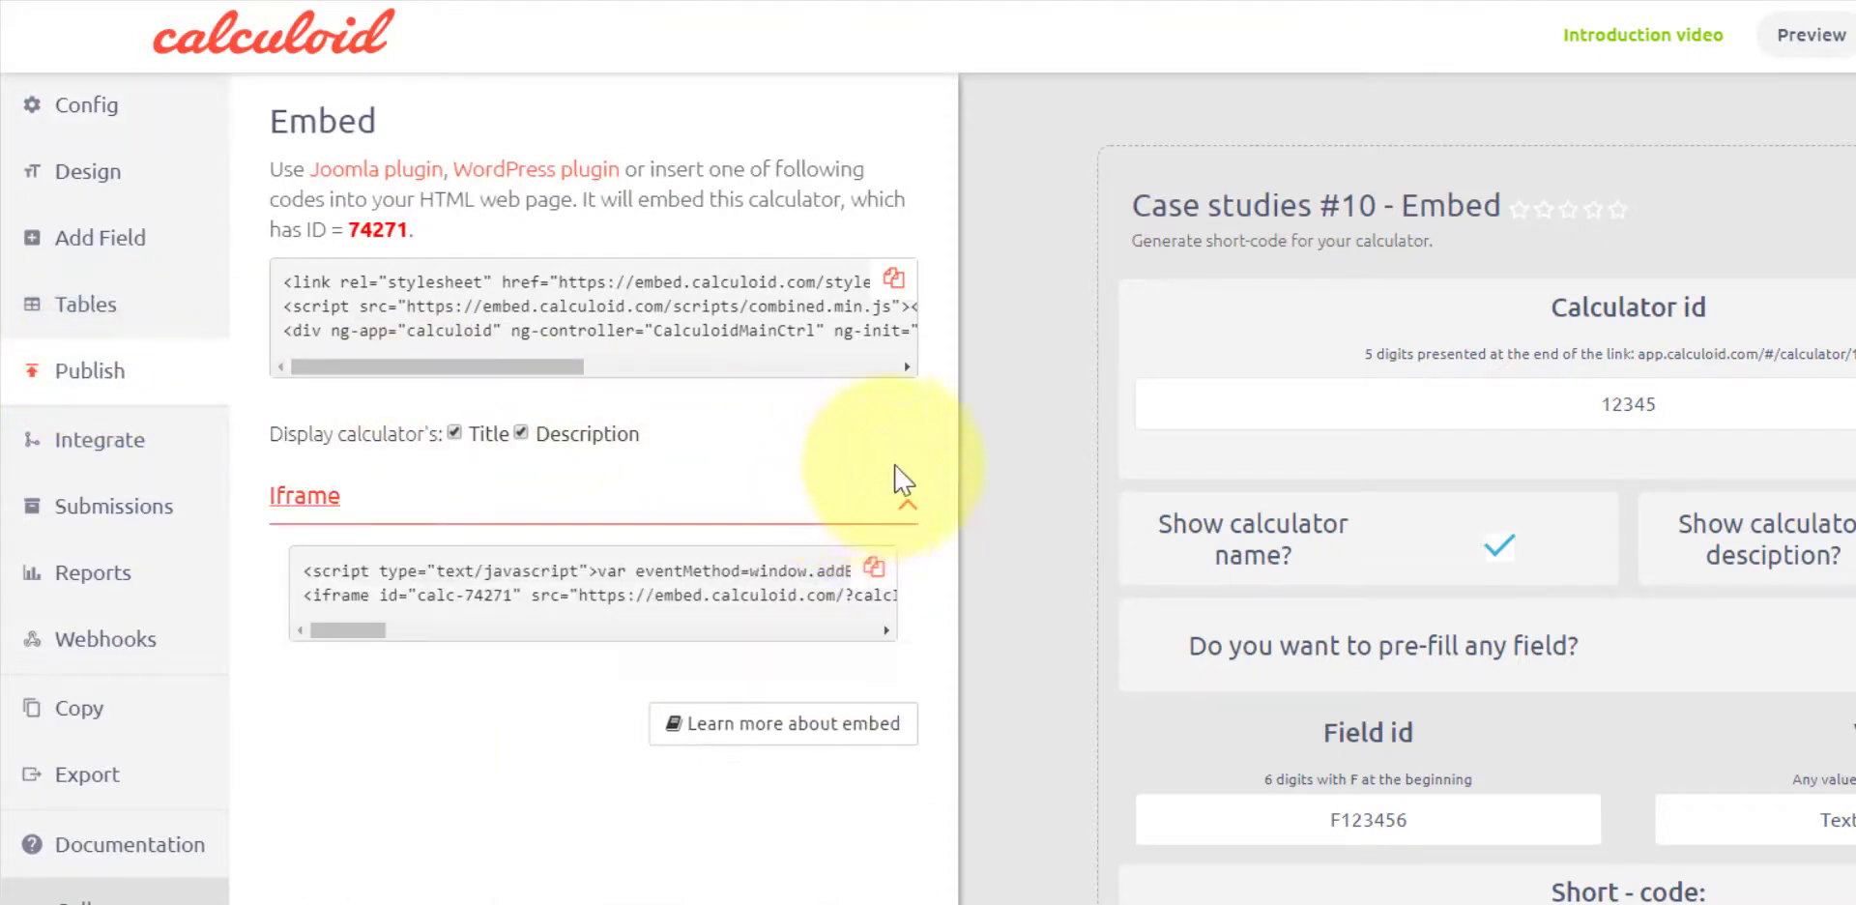
click(876, 573)
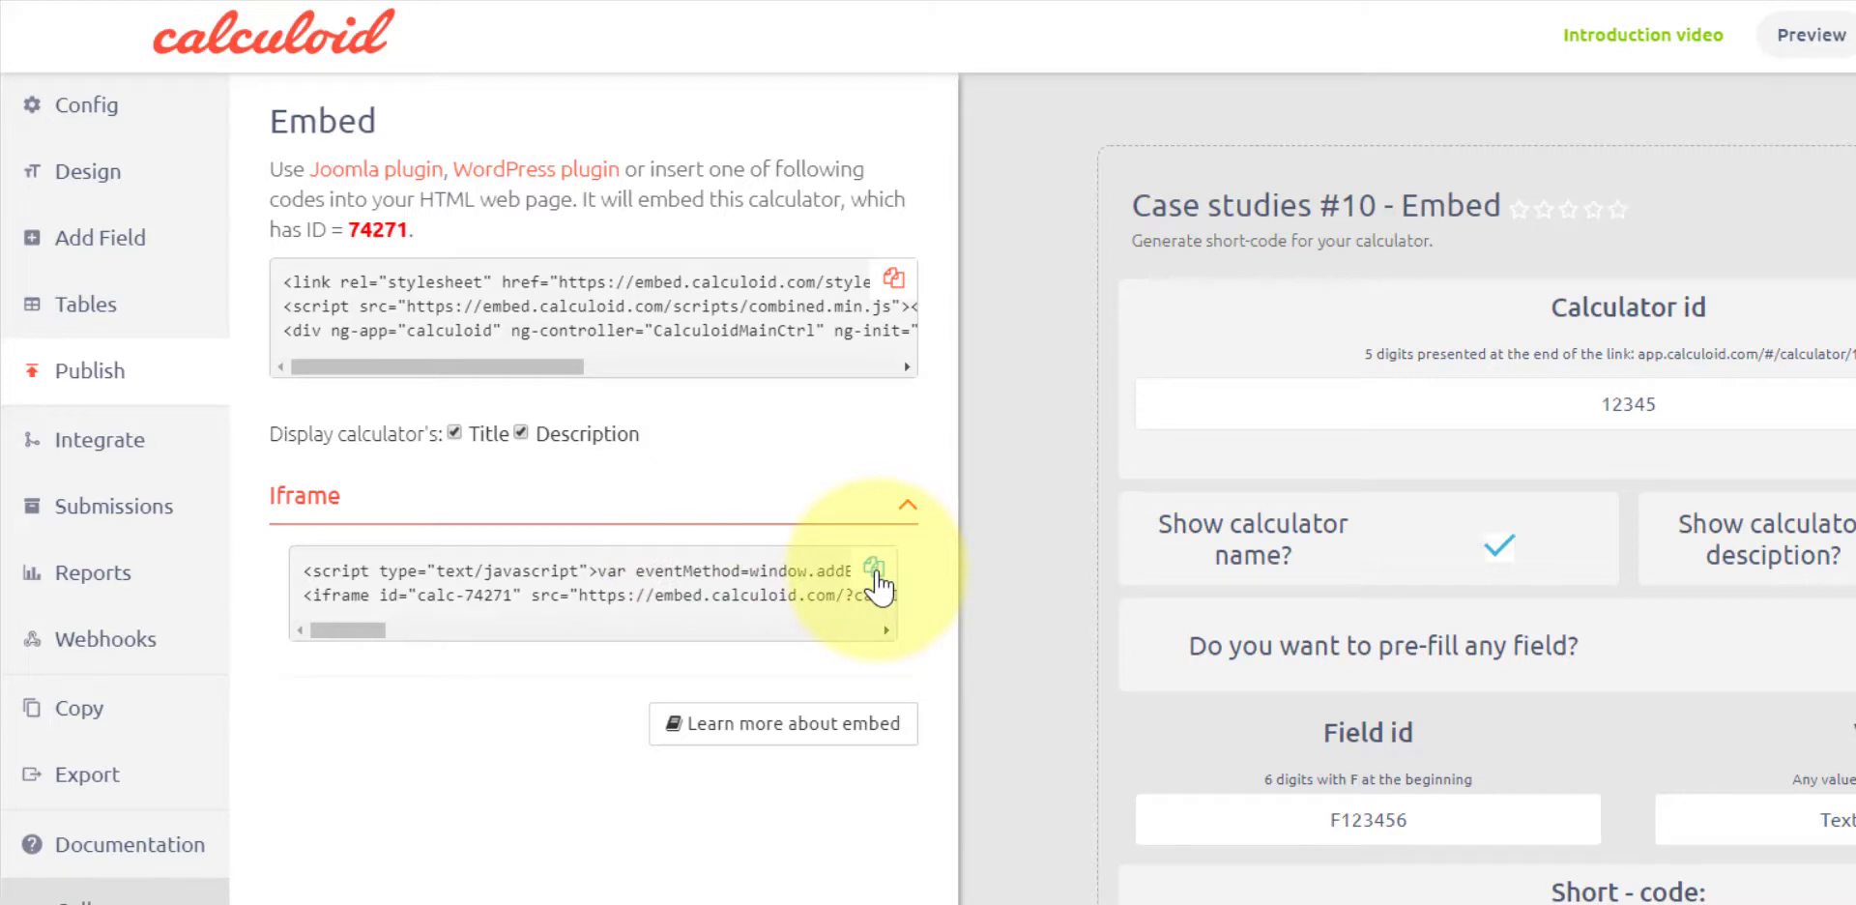
click(876, 574)
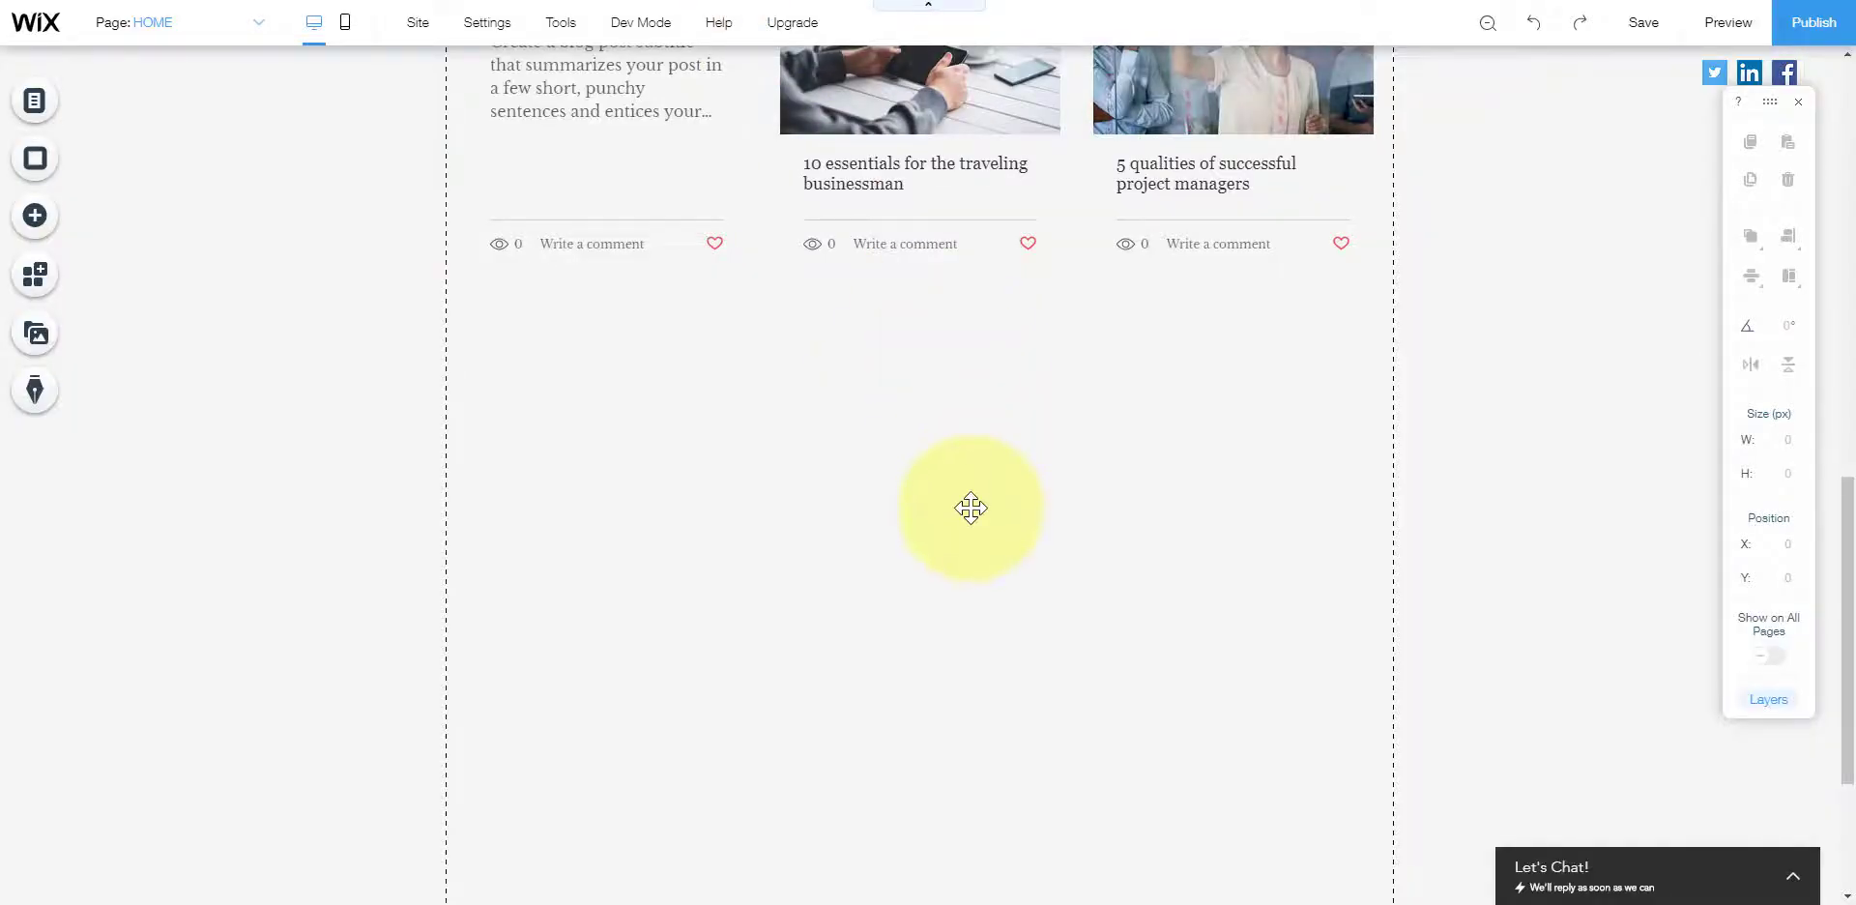
Step: In the Wix editor, add an HTML iframe element to the empty area below the blog posts on the HOME page
scroll(976, 513, down, 1)
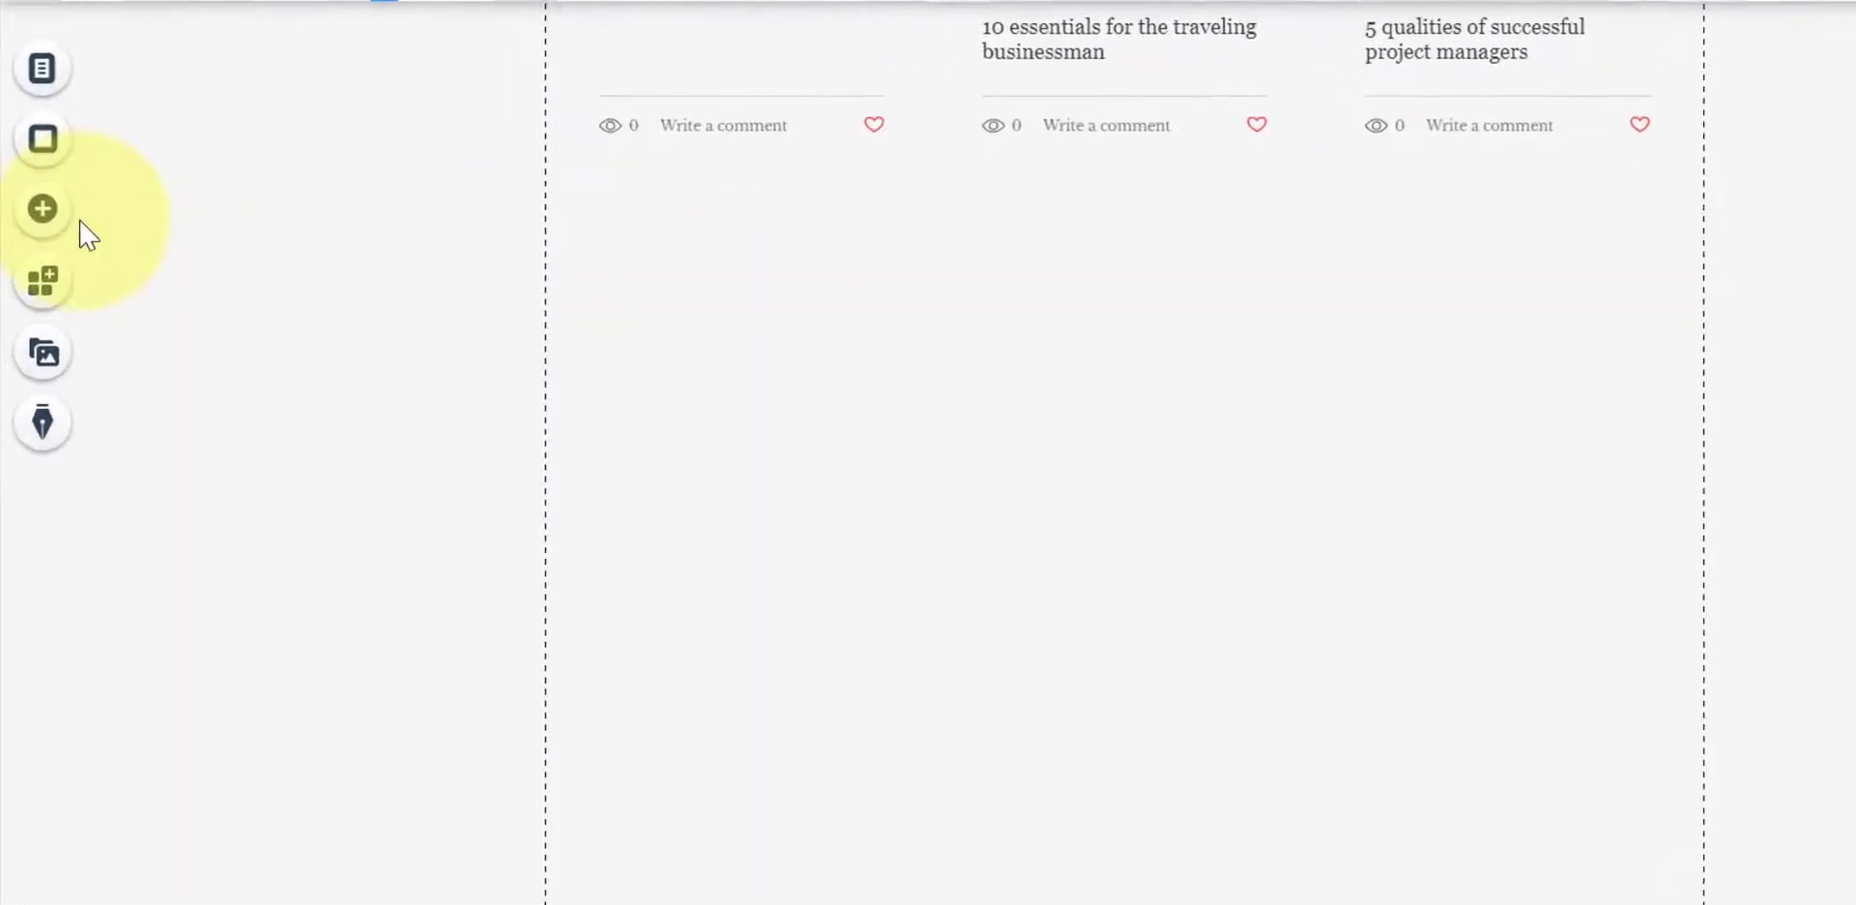
click(38, 215)
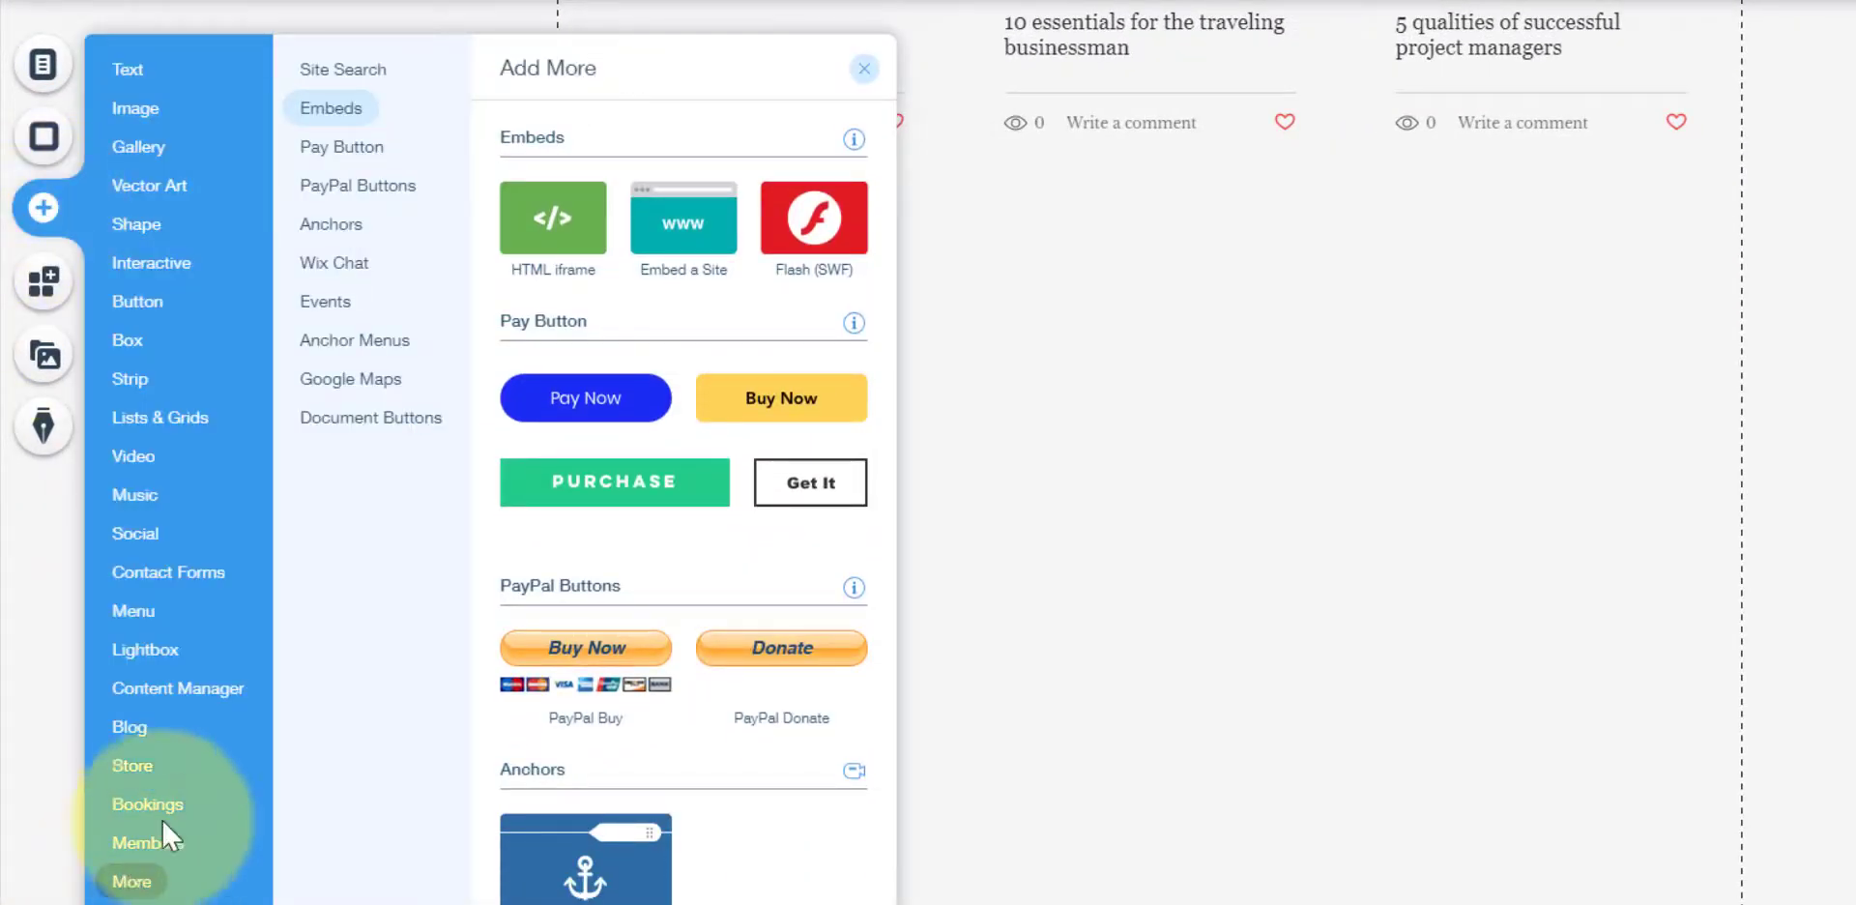
click(330, 113)
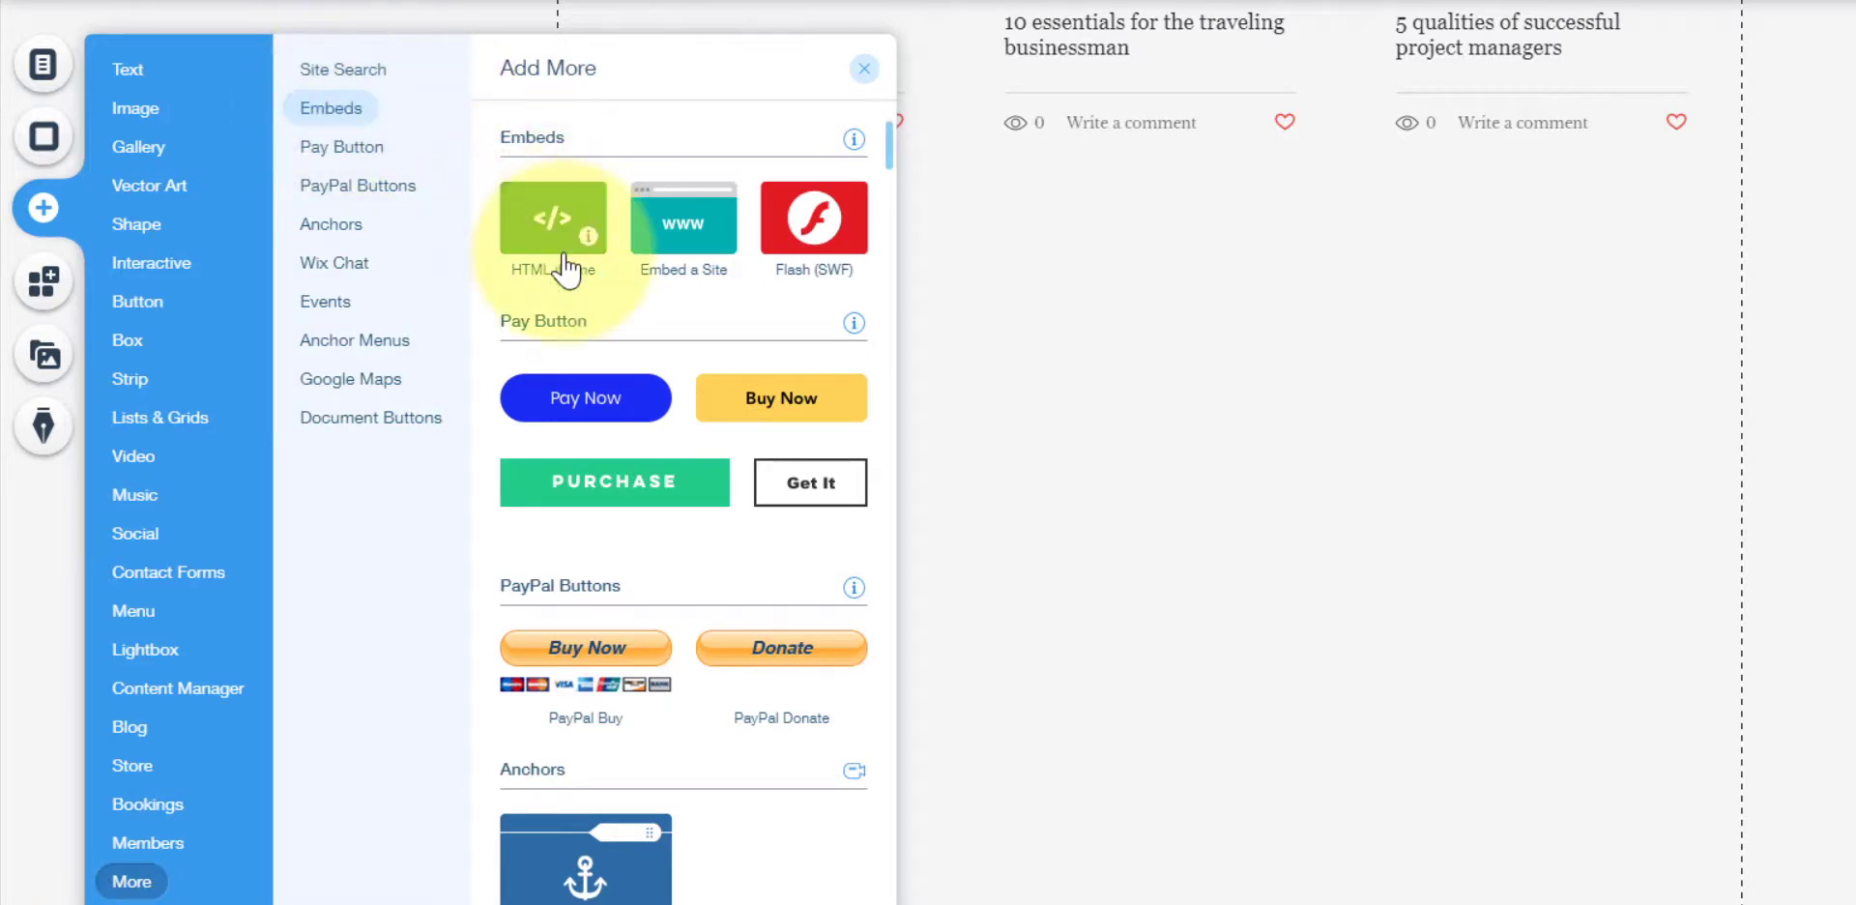
click(560, 216)
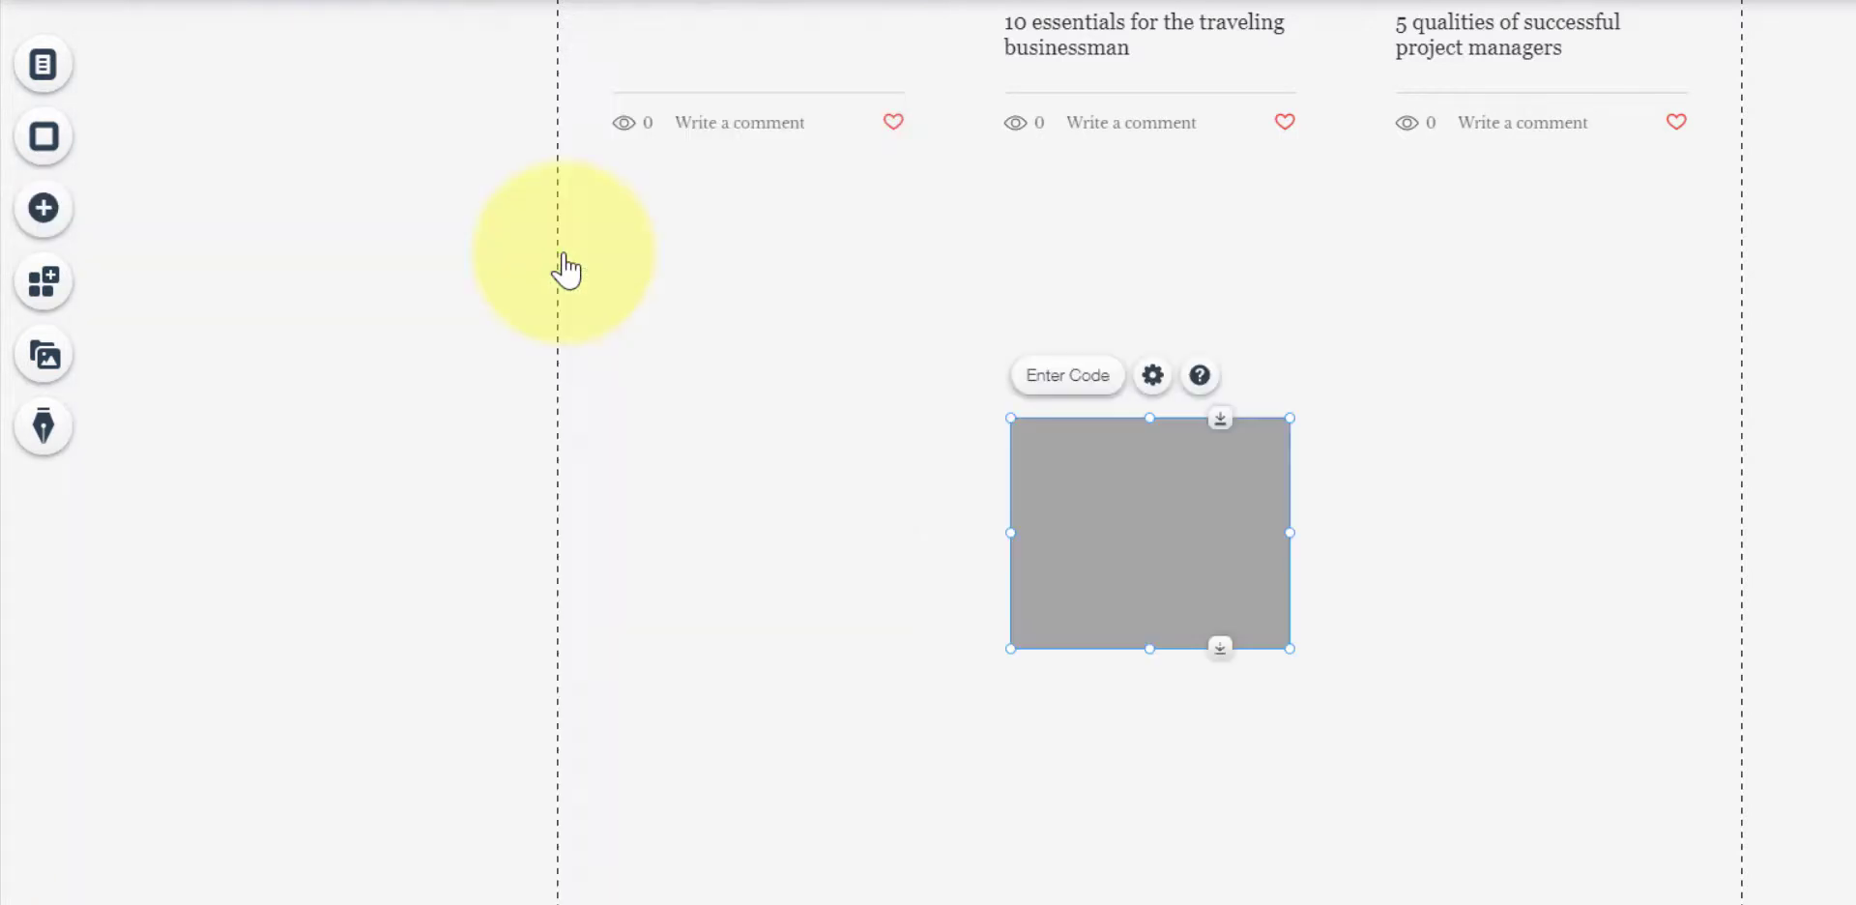
Step: Paste the copied iframe embed code, including its API key, into the HTML element's code settings and apply it
click(1064, 379)
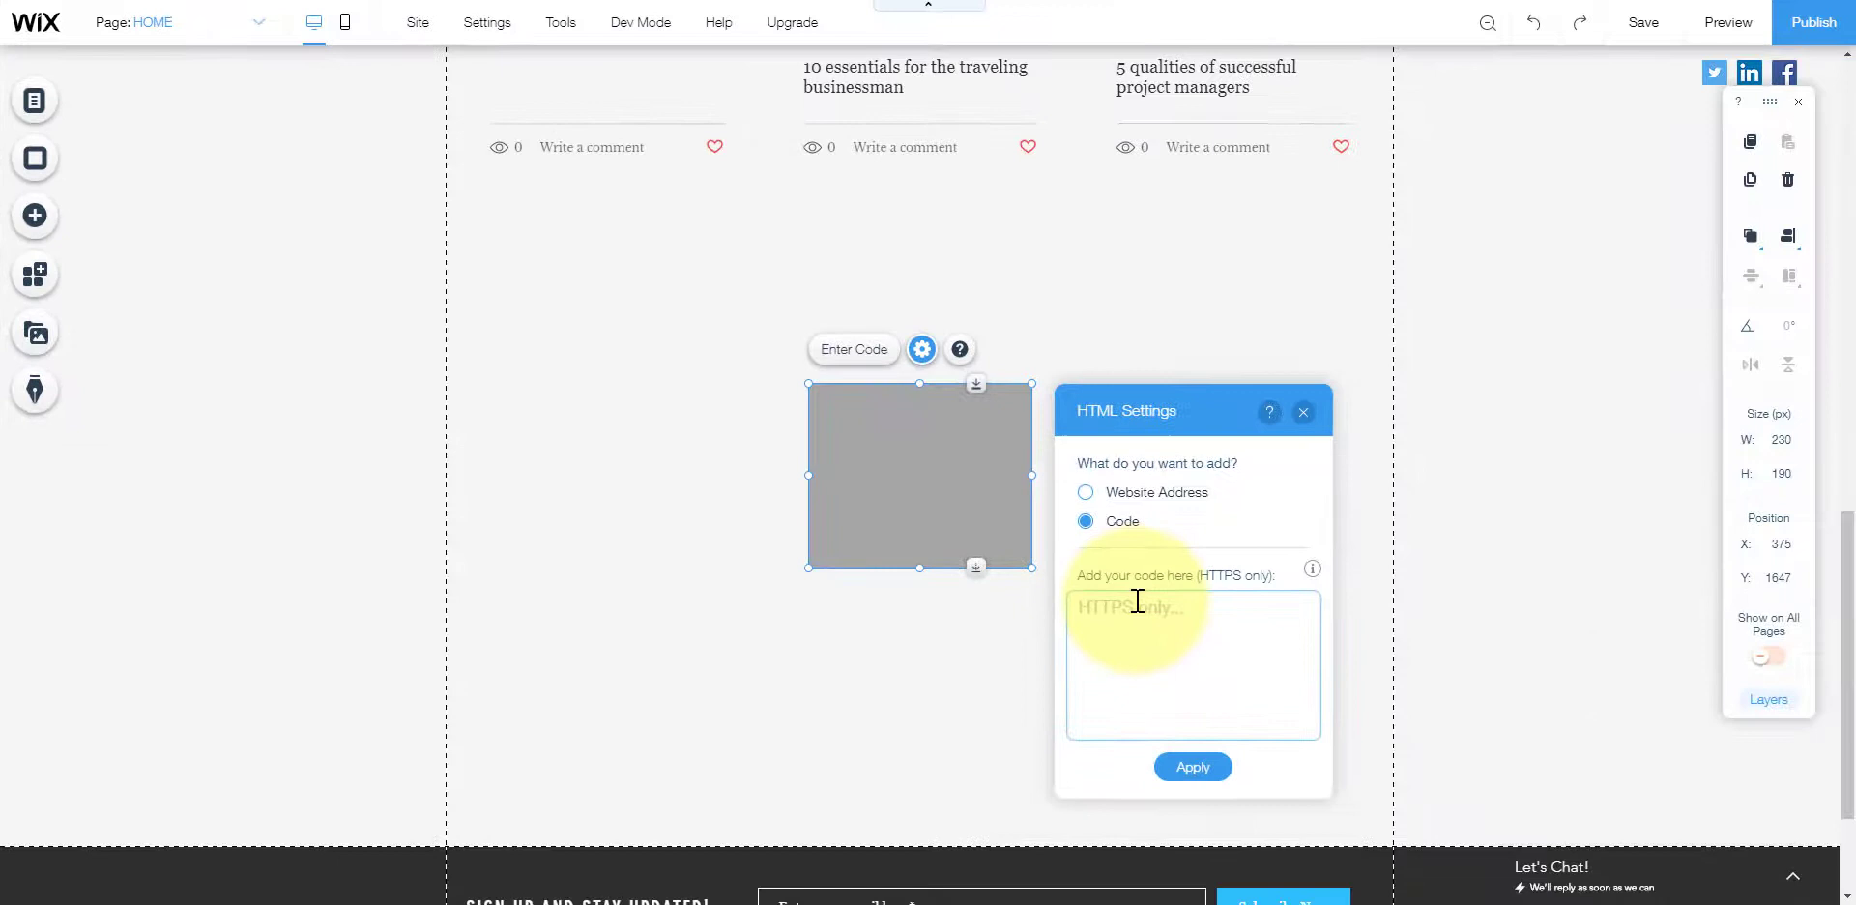
key(ctrl+v)
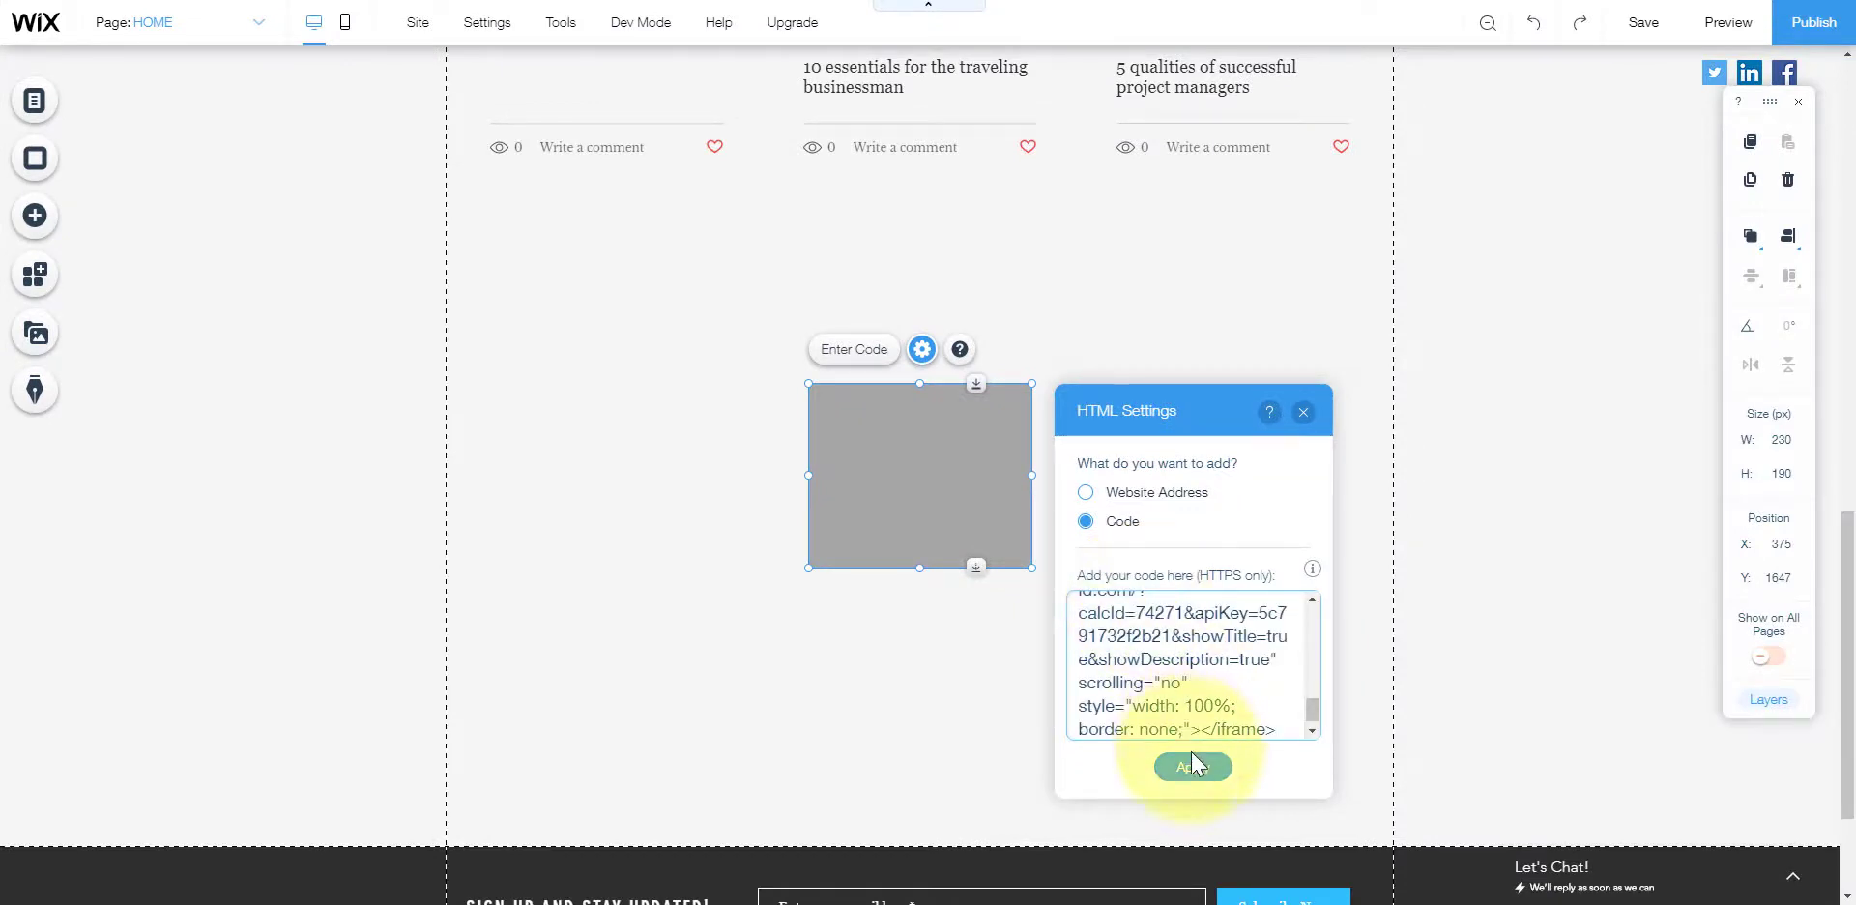
click(1194, 766)
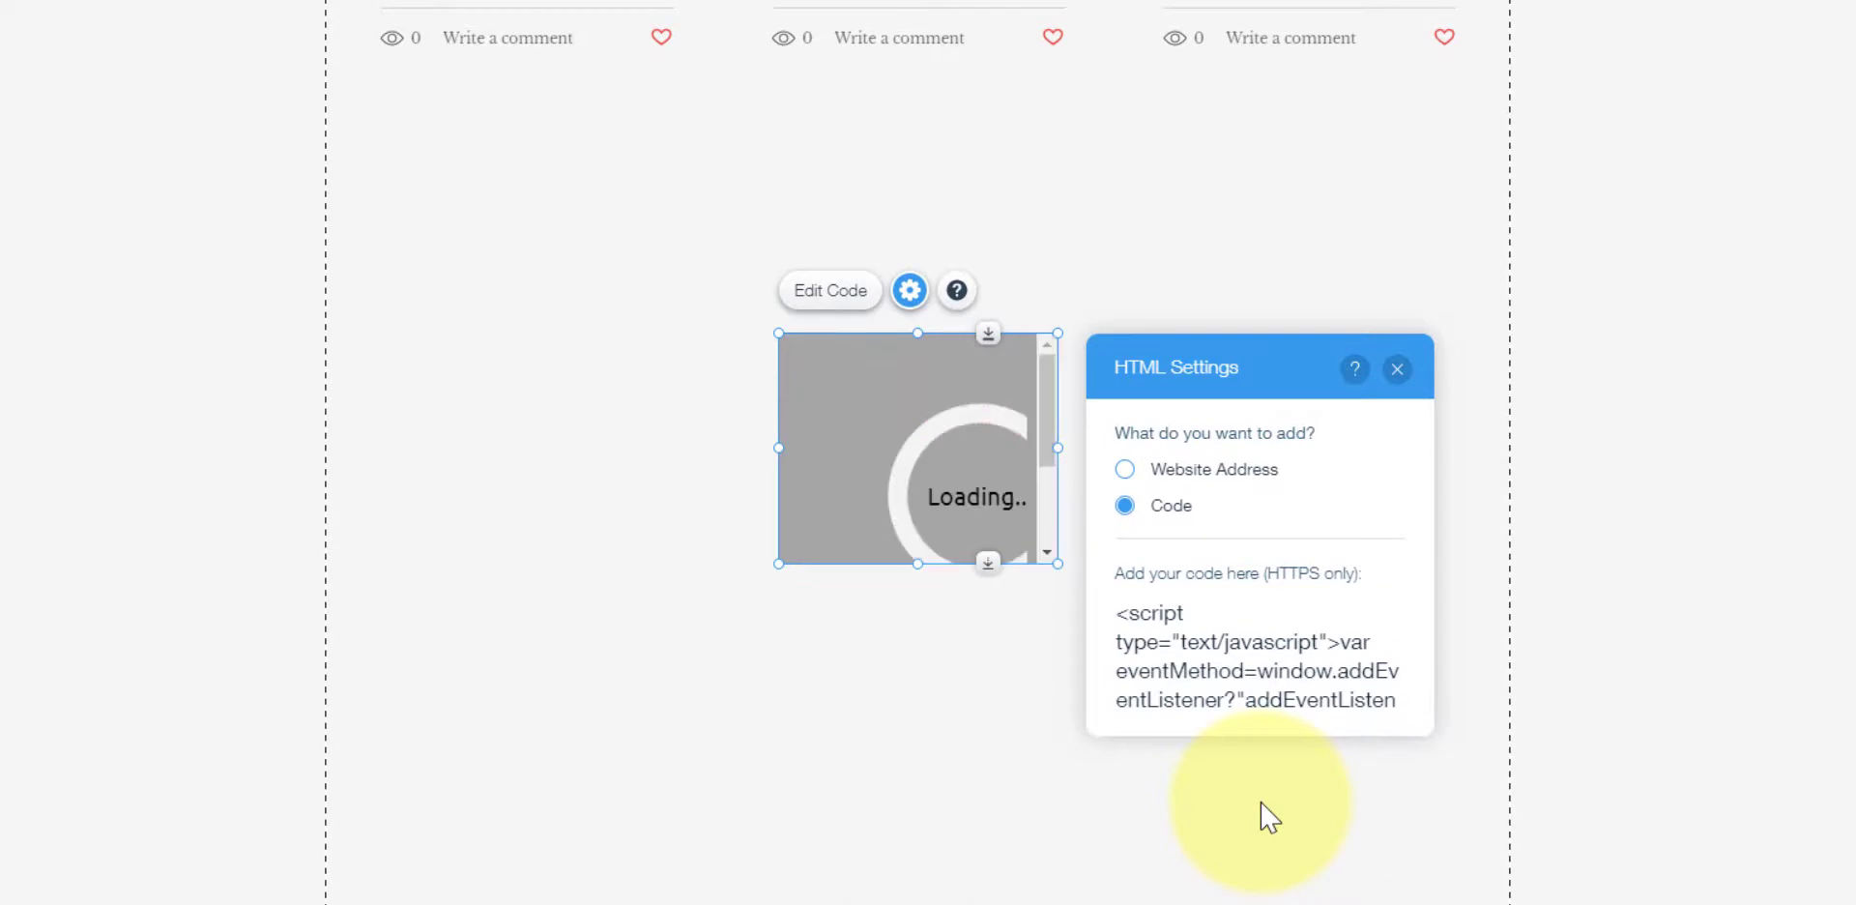
Step: Move the calculator element up below the blog posts, enlarge it to about 897 by 638 px, and save the site
drag(959, 461, 561, 228)
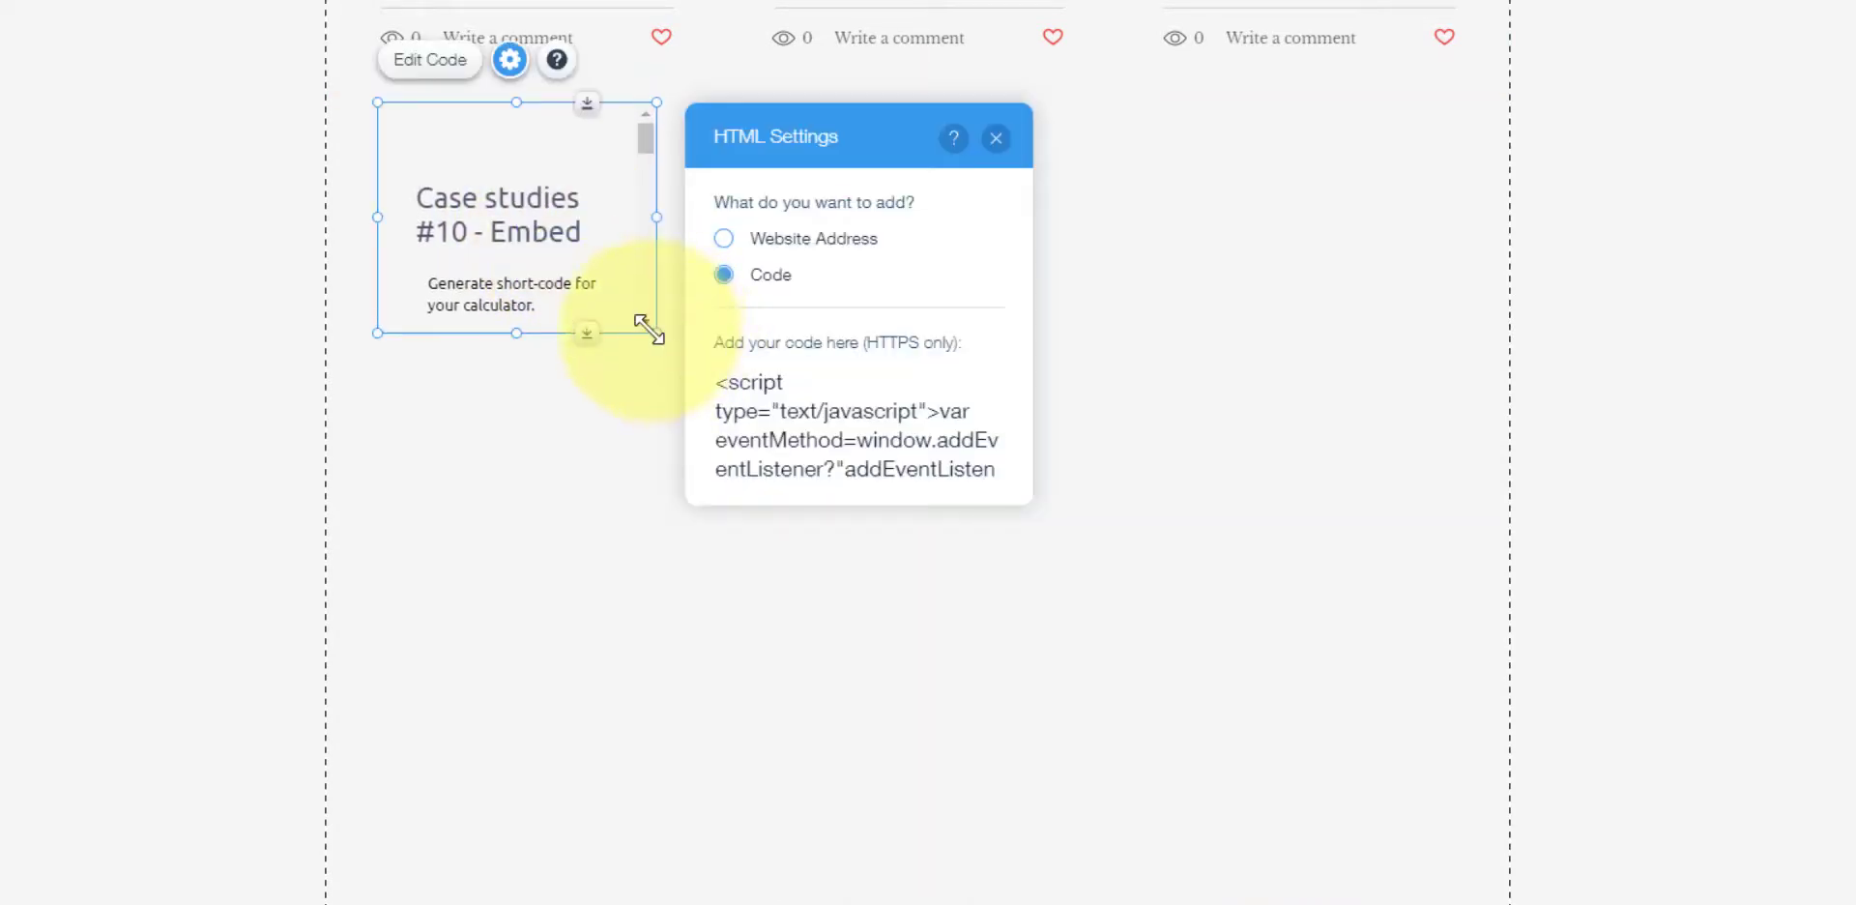
drag(653, 328, 1471, 869)
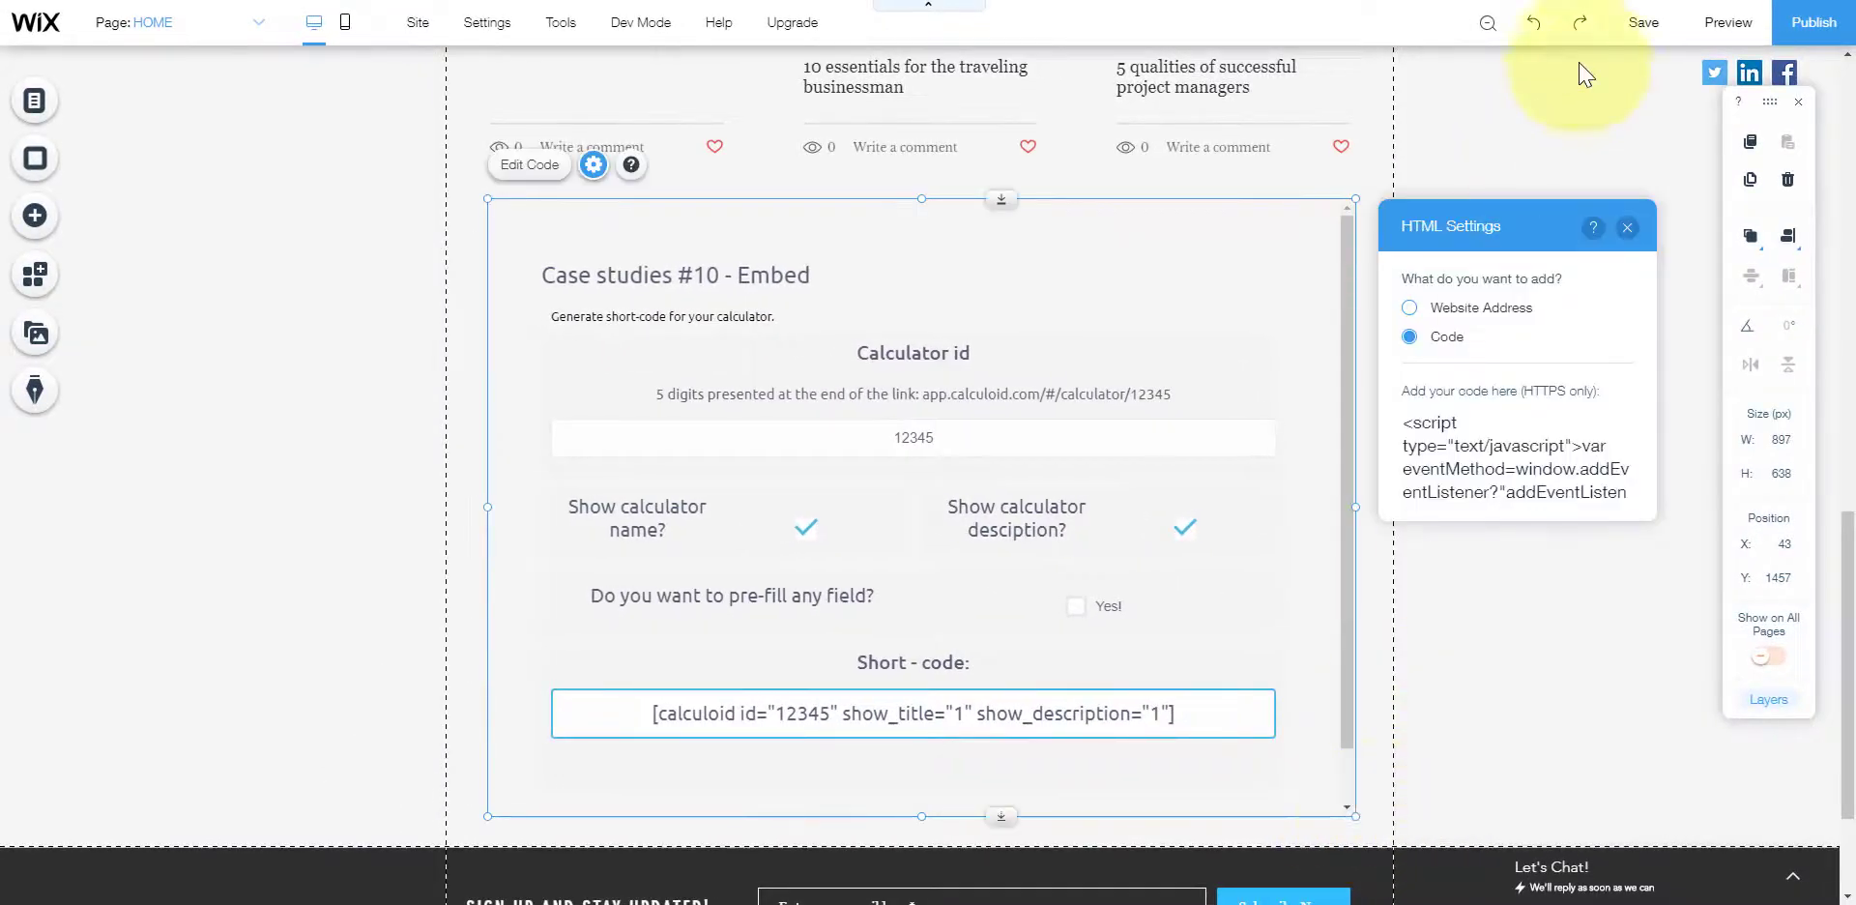
click(1646, 27)
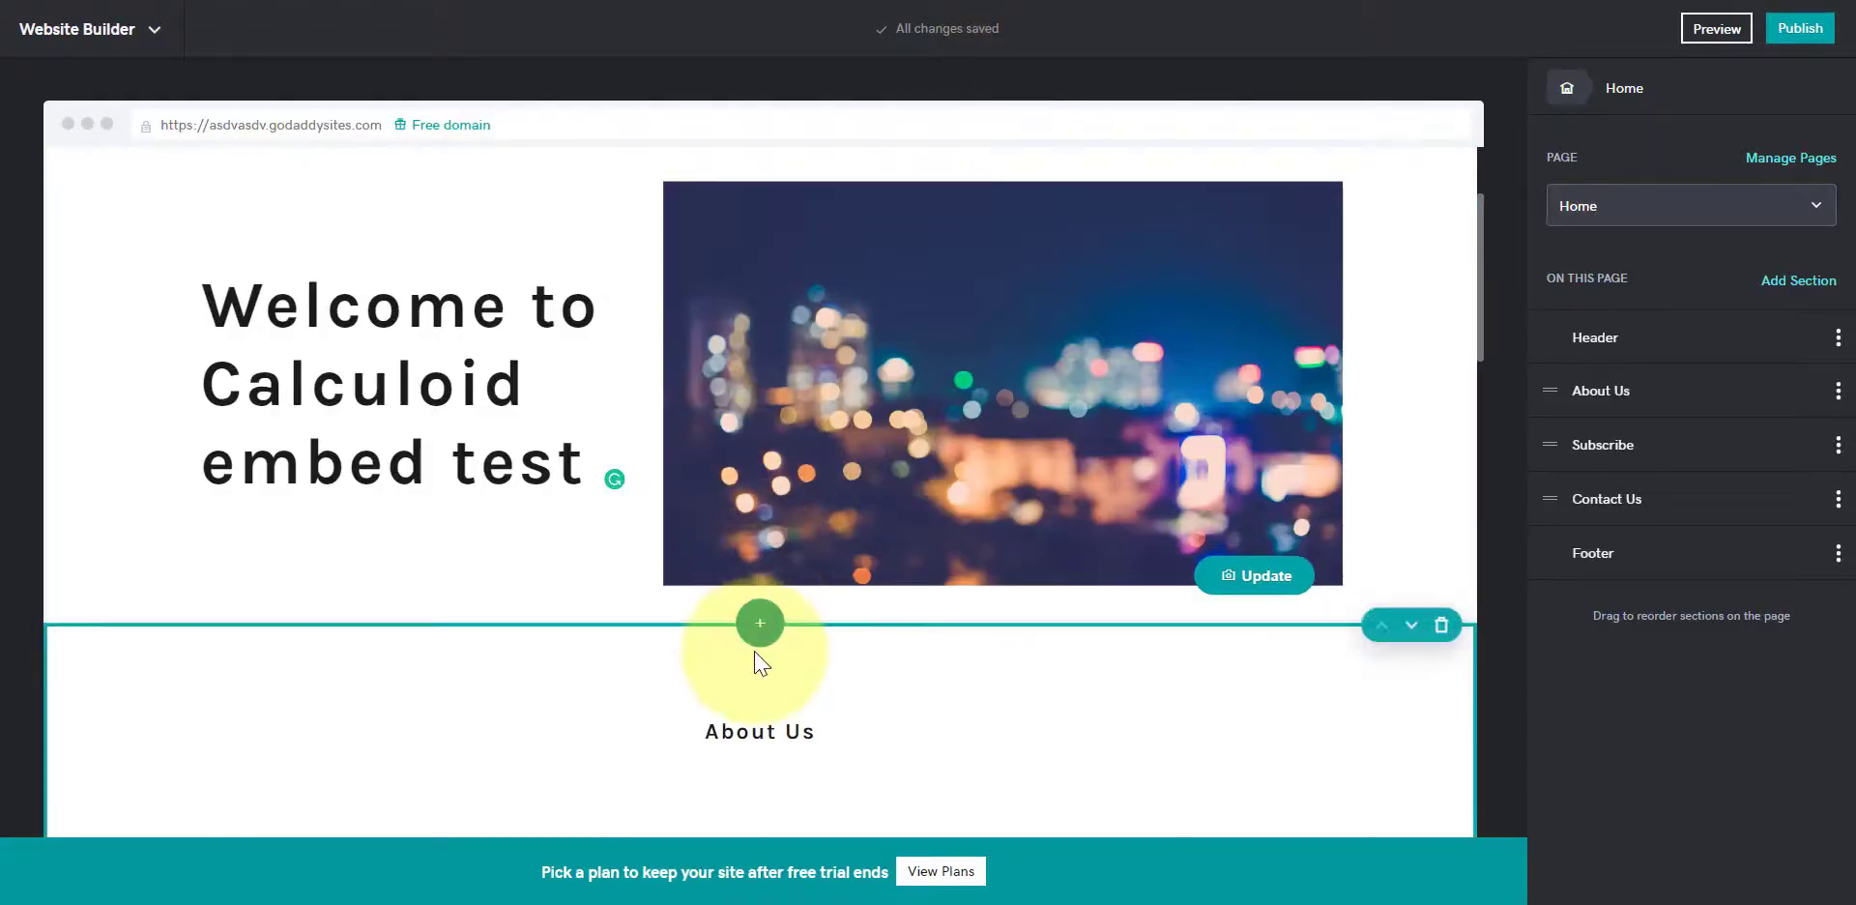
Step: In GoDaddy Website Builder, add an HTML section for embedding custom code between the header and the About Us section
click(760, 626)
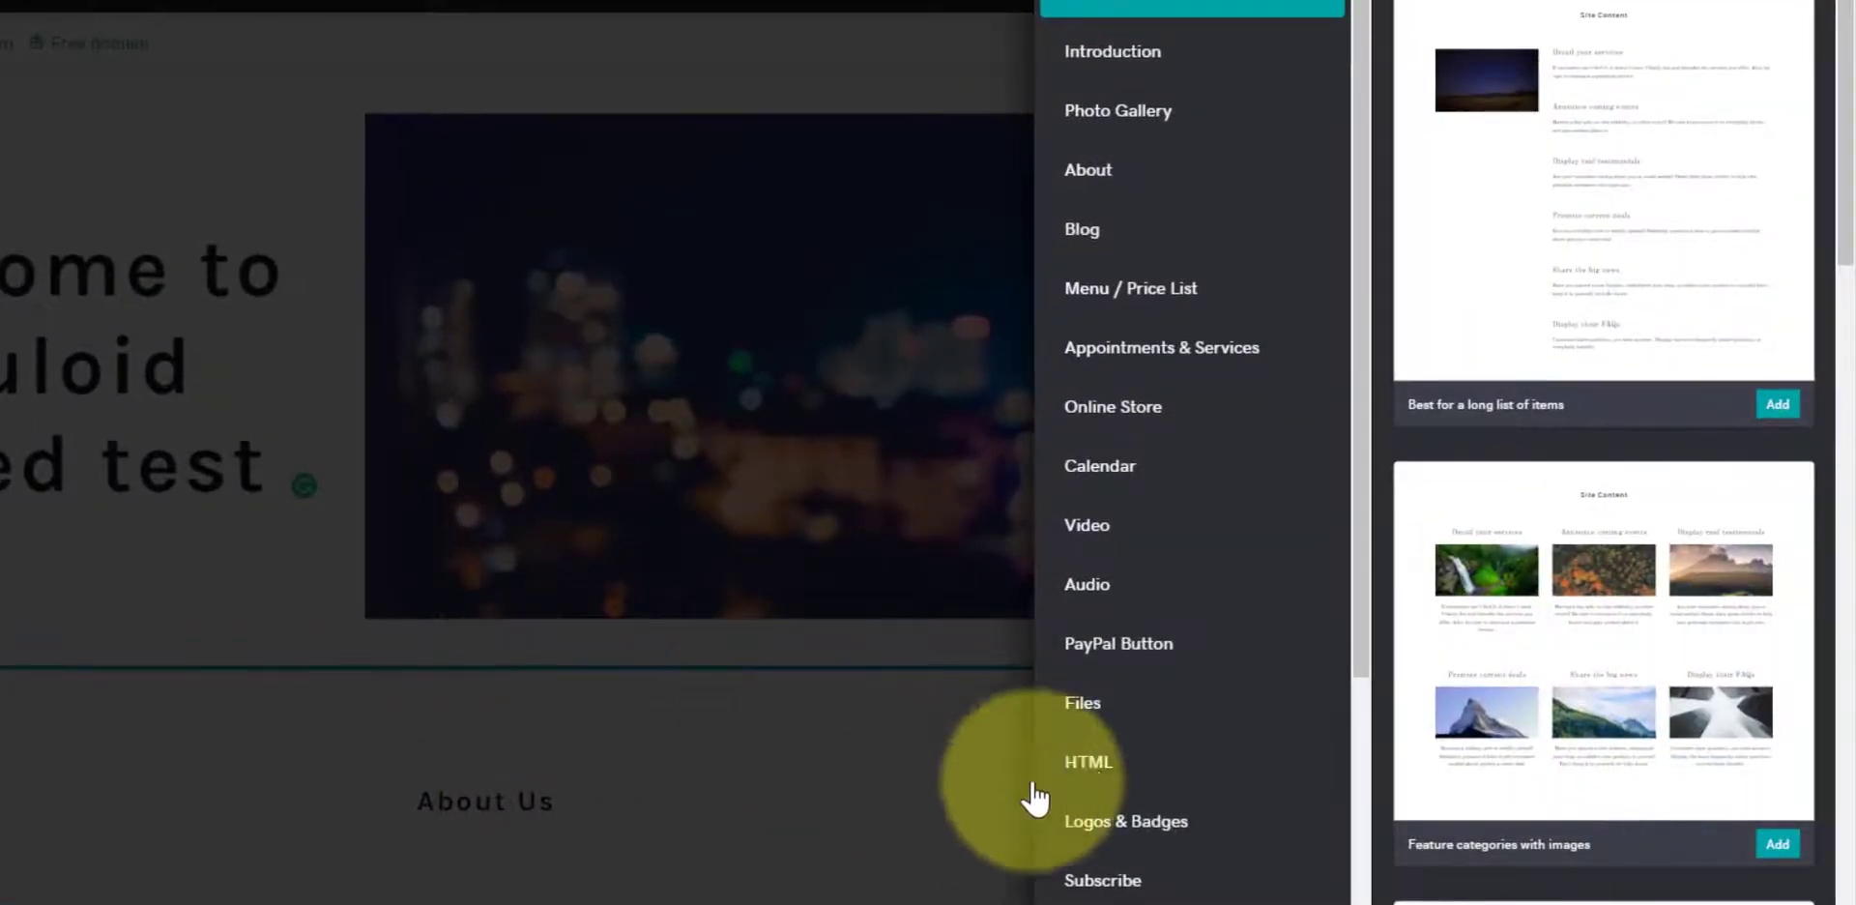
click(1073, 764)
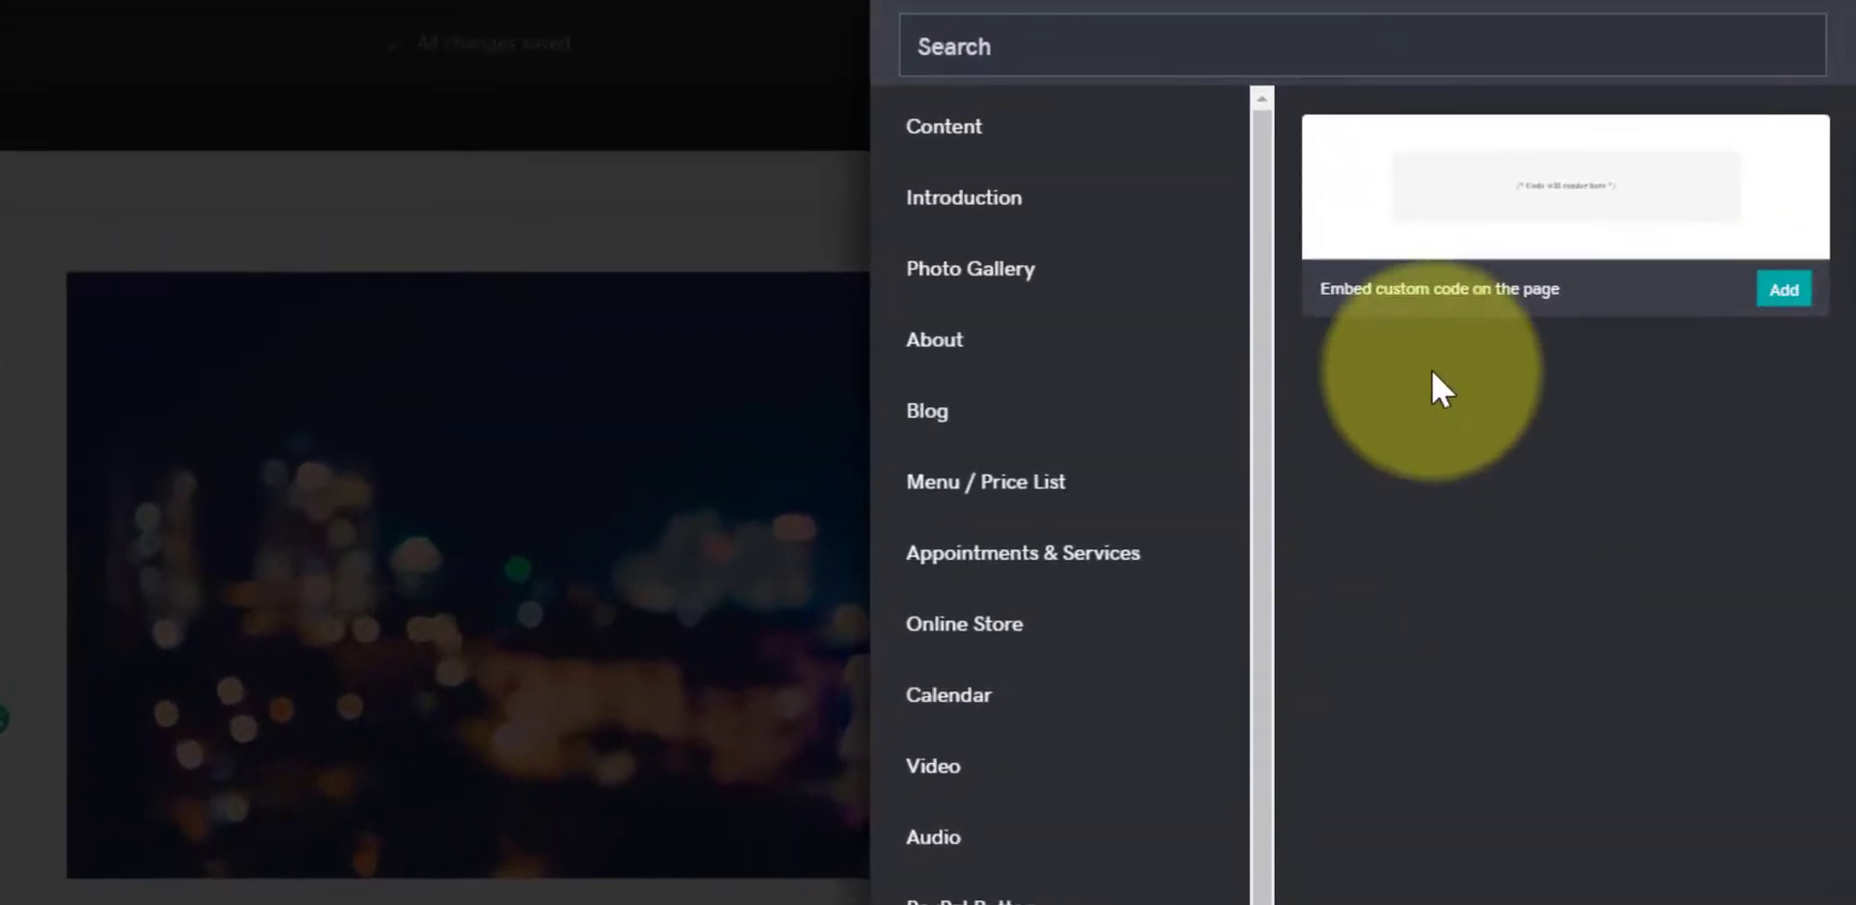
click(1799, 290)
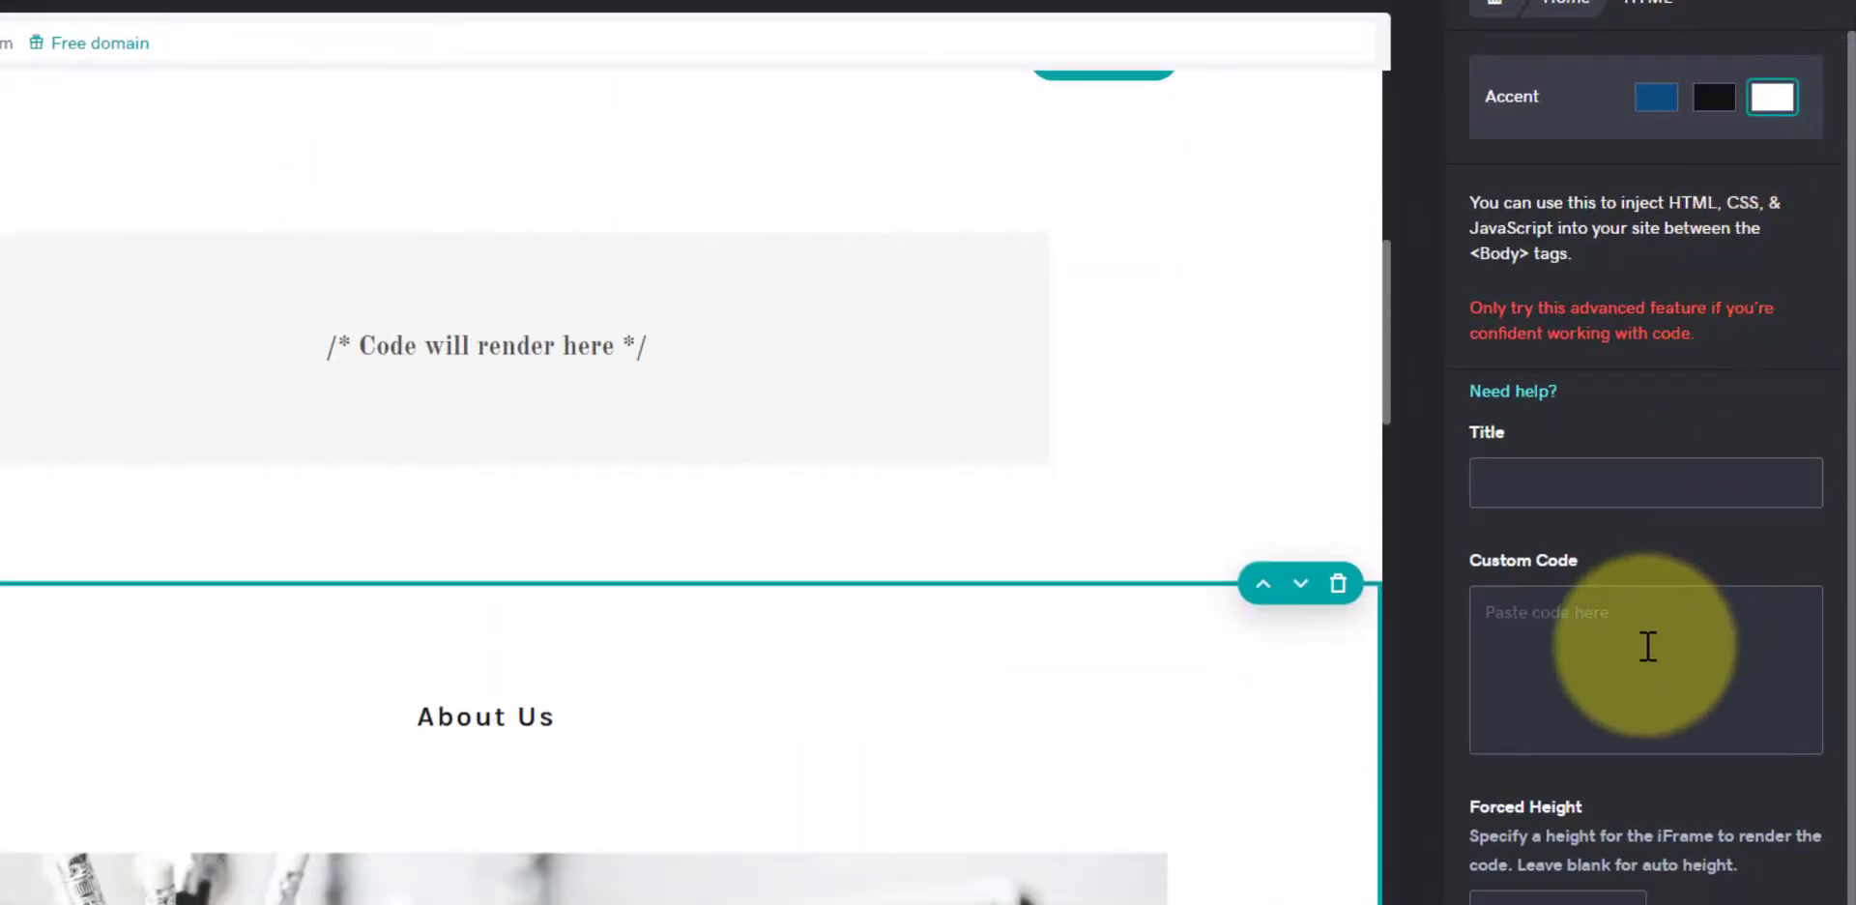
Step: Paste the iframe embed code, including its API key, as the HTML section's custom code, finish editing, and review the embedded calculator
click(1564, 653)
key(ctrl+v)
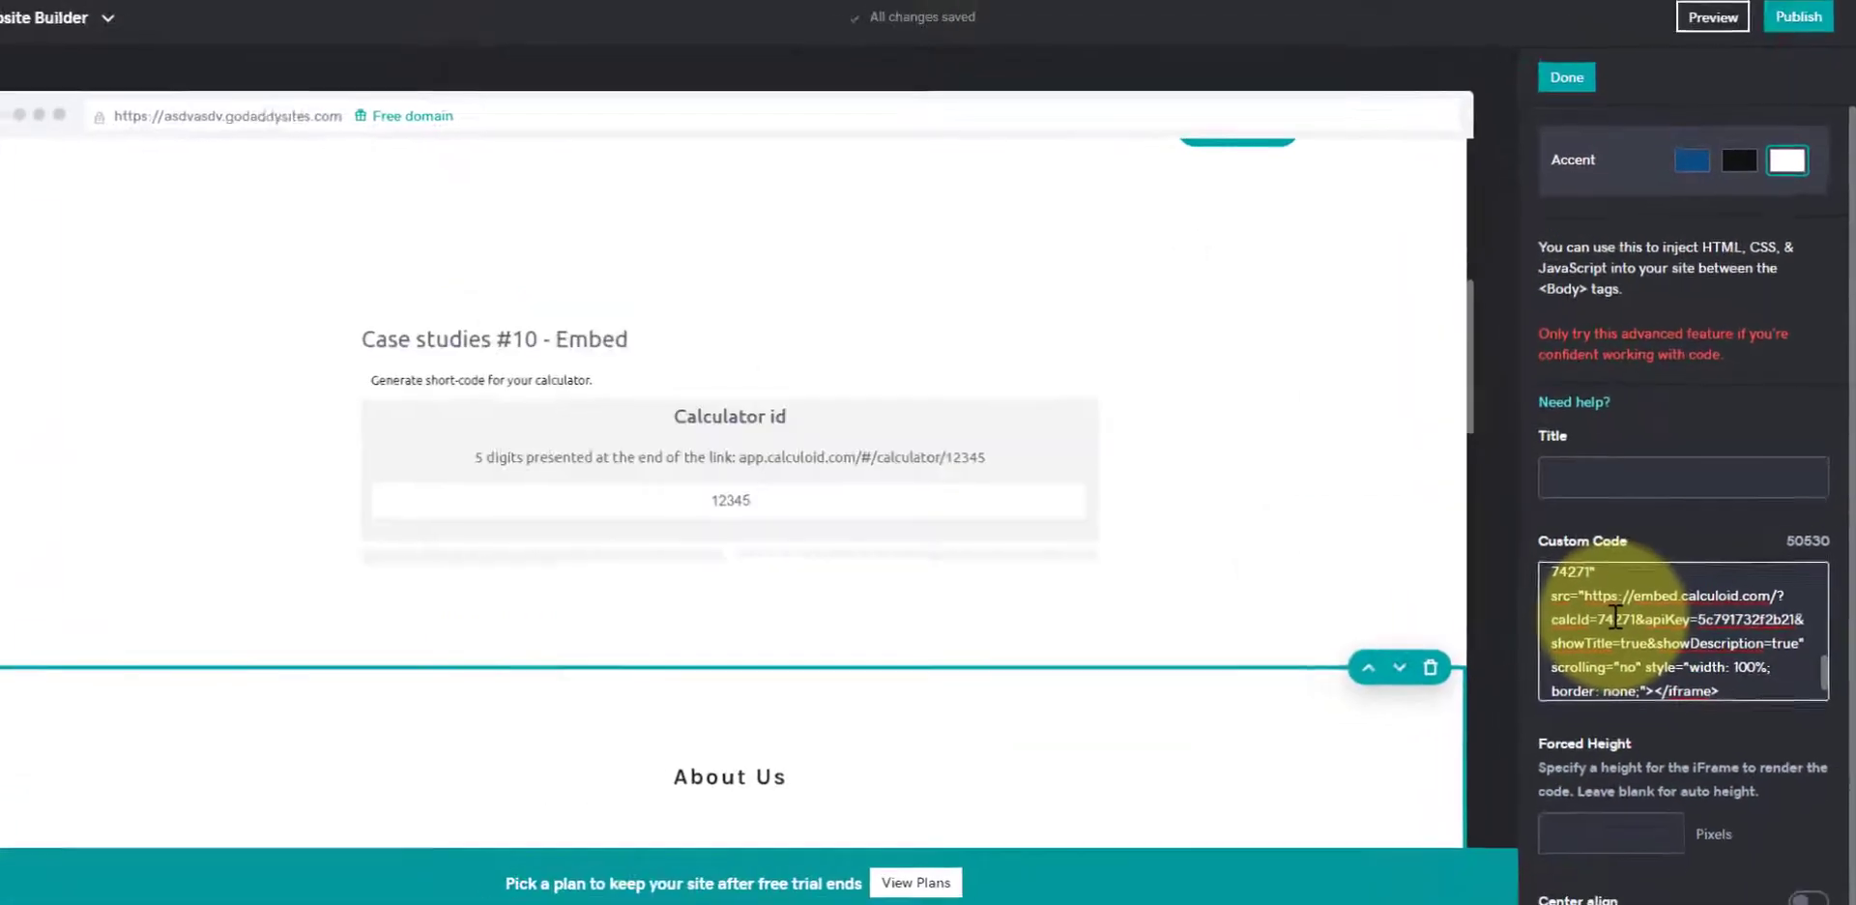
click(1574, 87)
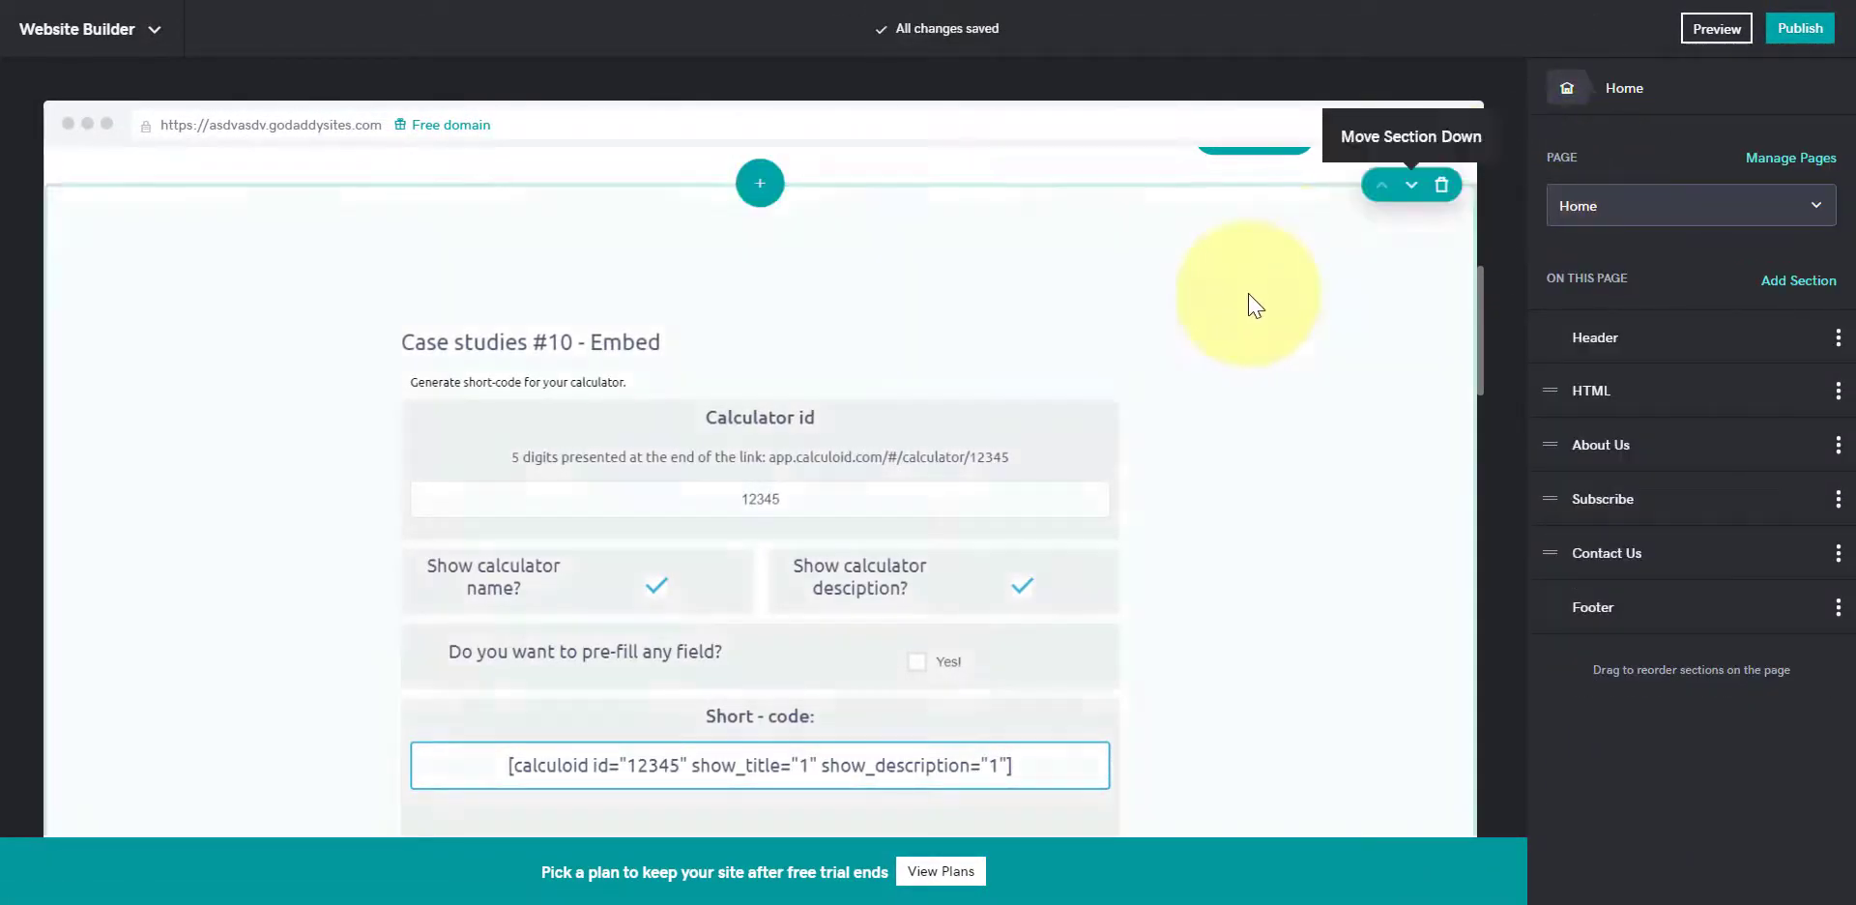
scroll(1254, 310, down, 2)
scroll(1254, 309, down, 3)
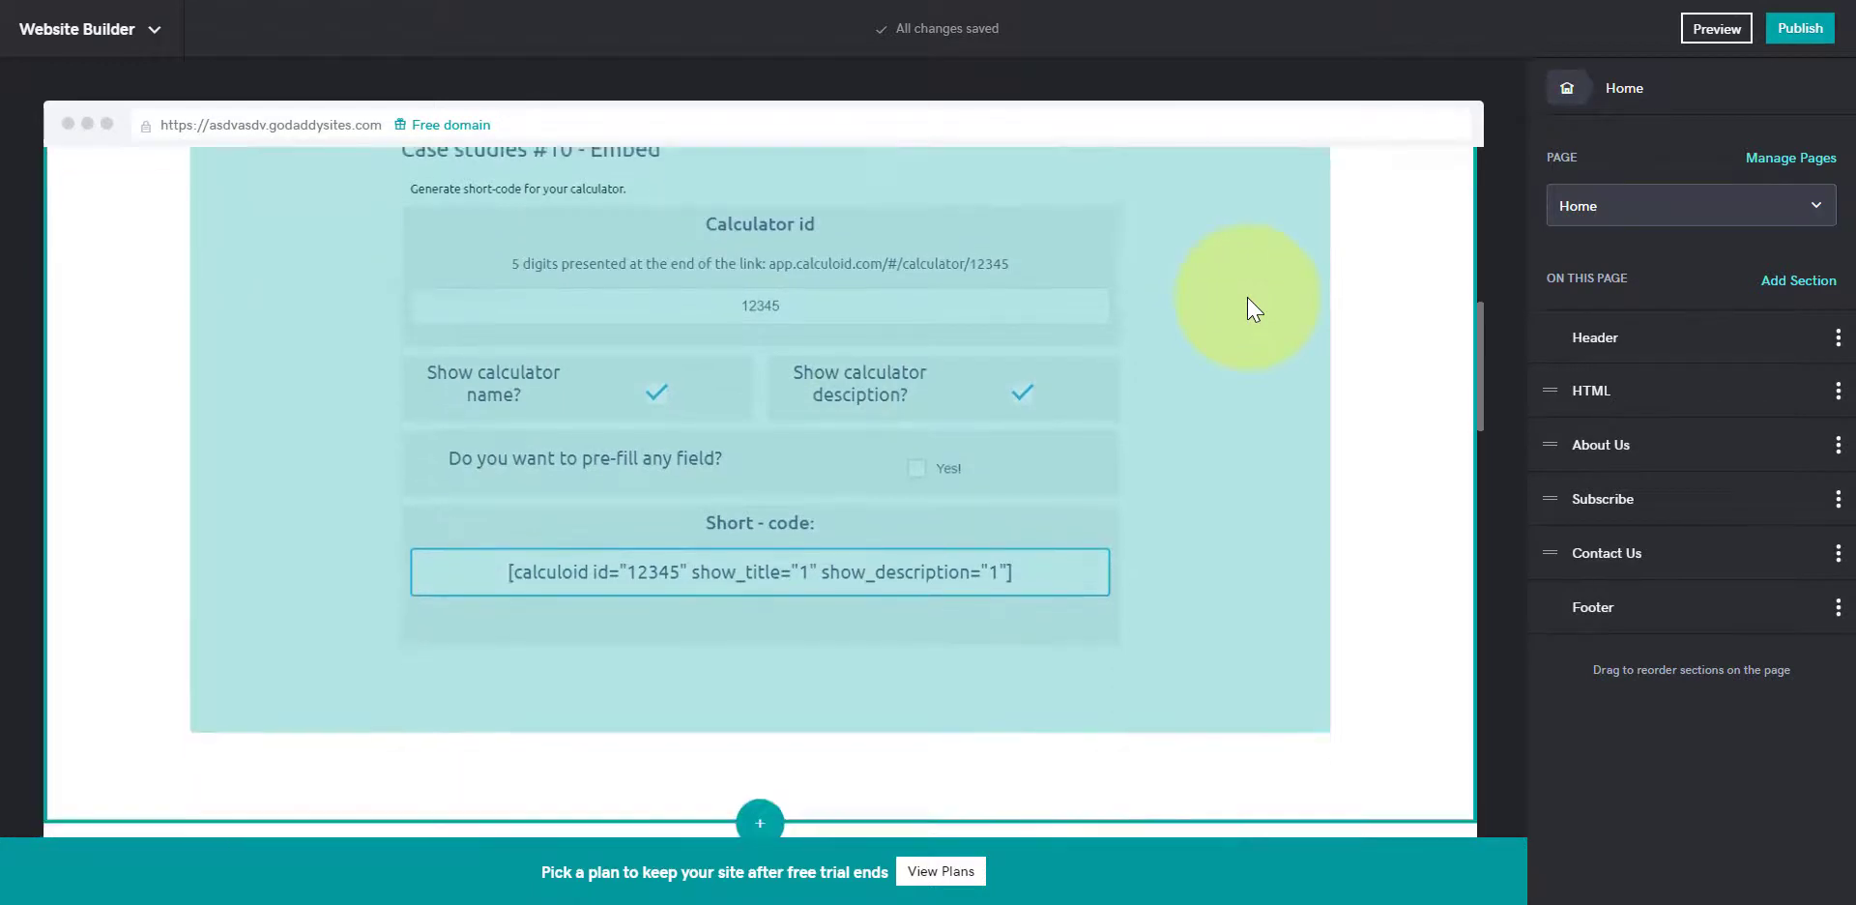
scroll(1325, 317, up, 2)
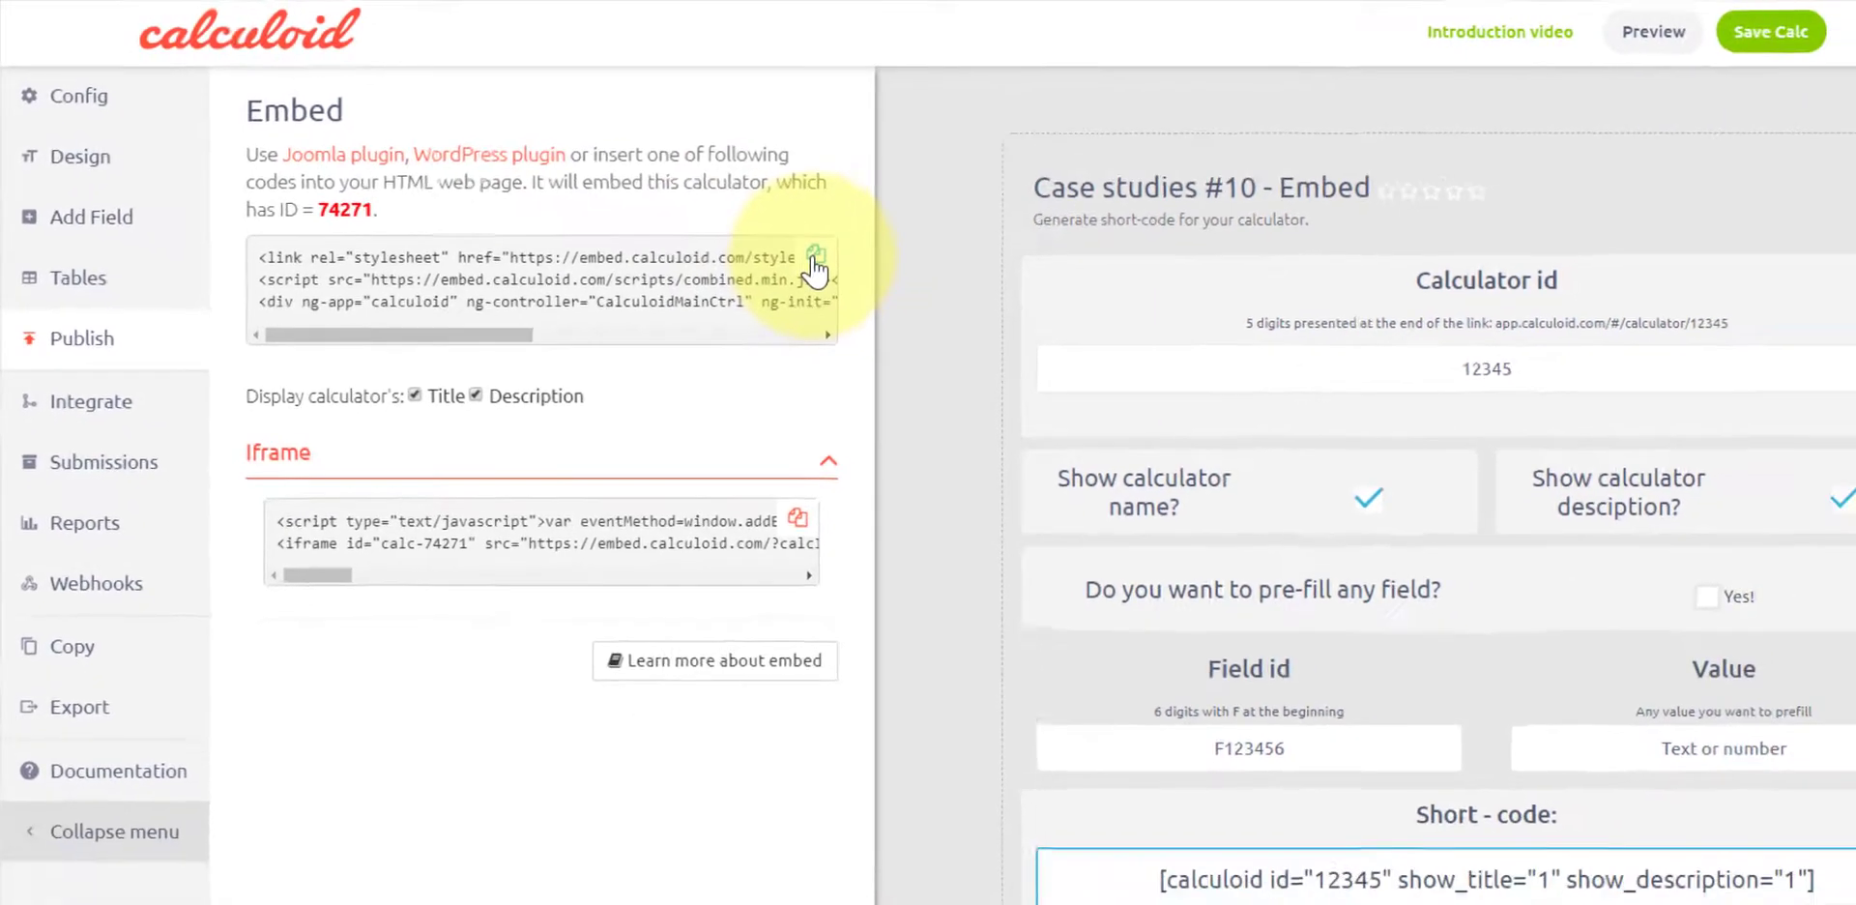
Step: Insert Calculoid's HTML embed code, including its API key, below "Use this calculator to generate a short-code." in the Joomla article and save it
click(894, 281)
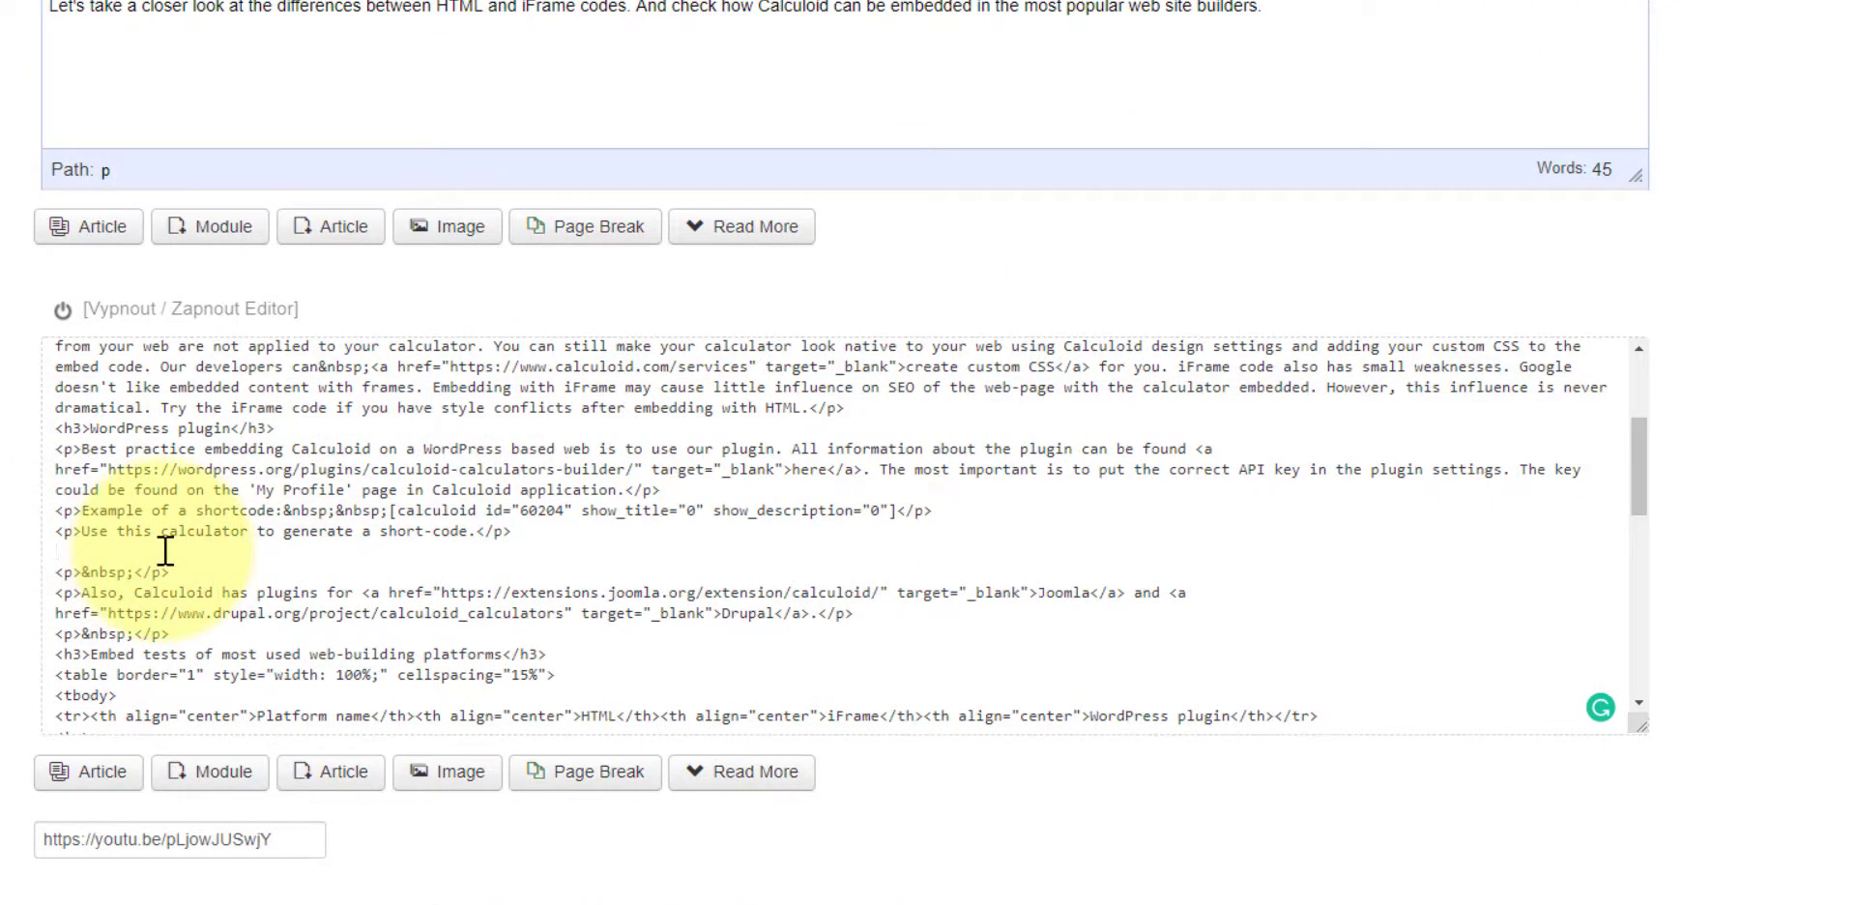
key(ctrl+v)
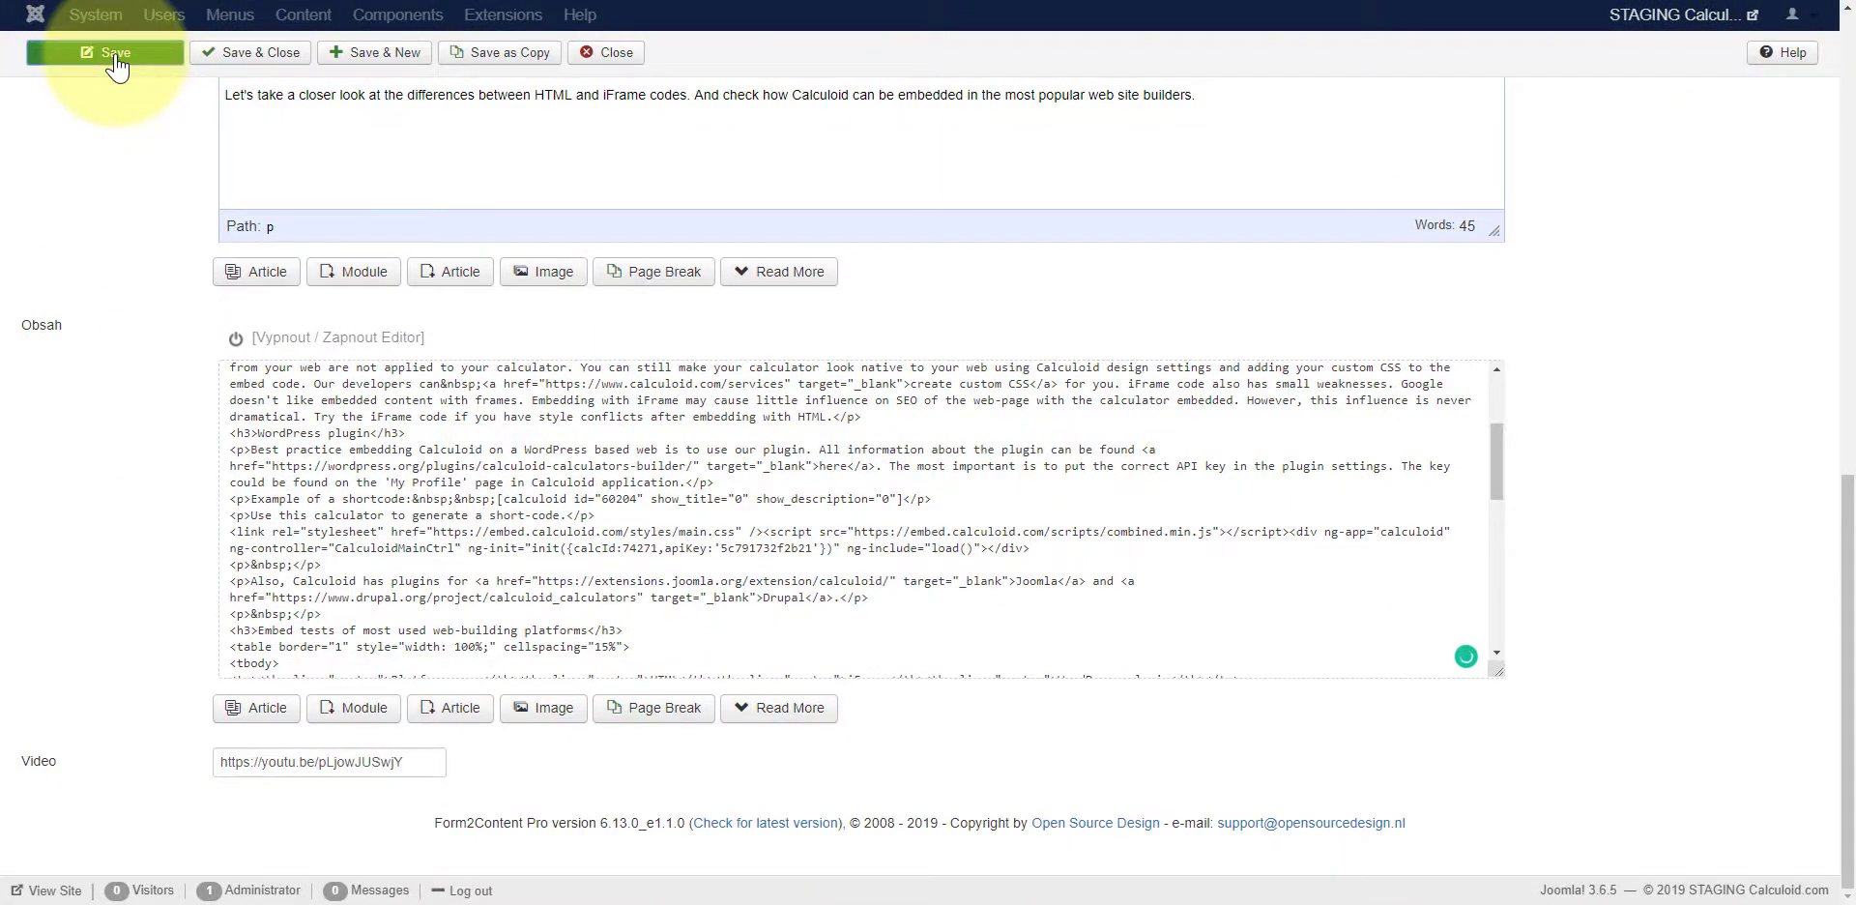
click(116, 64)
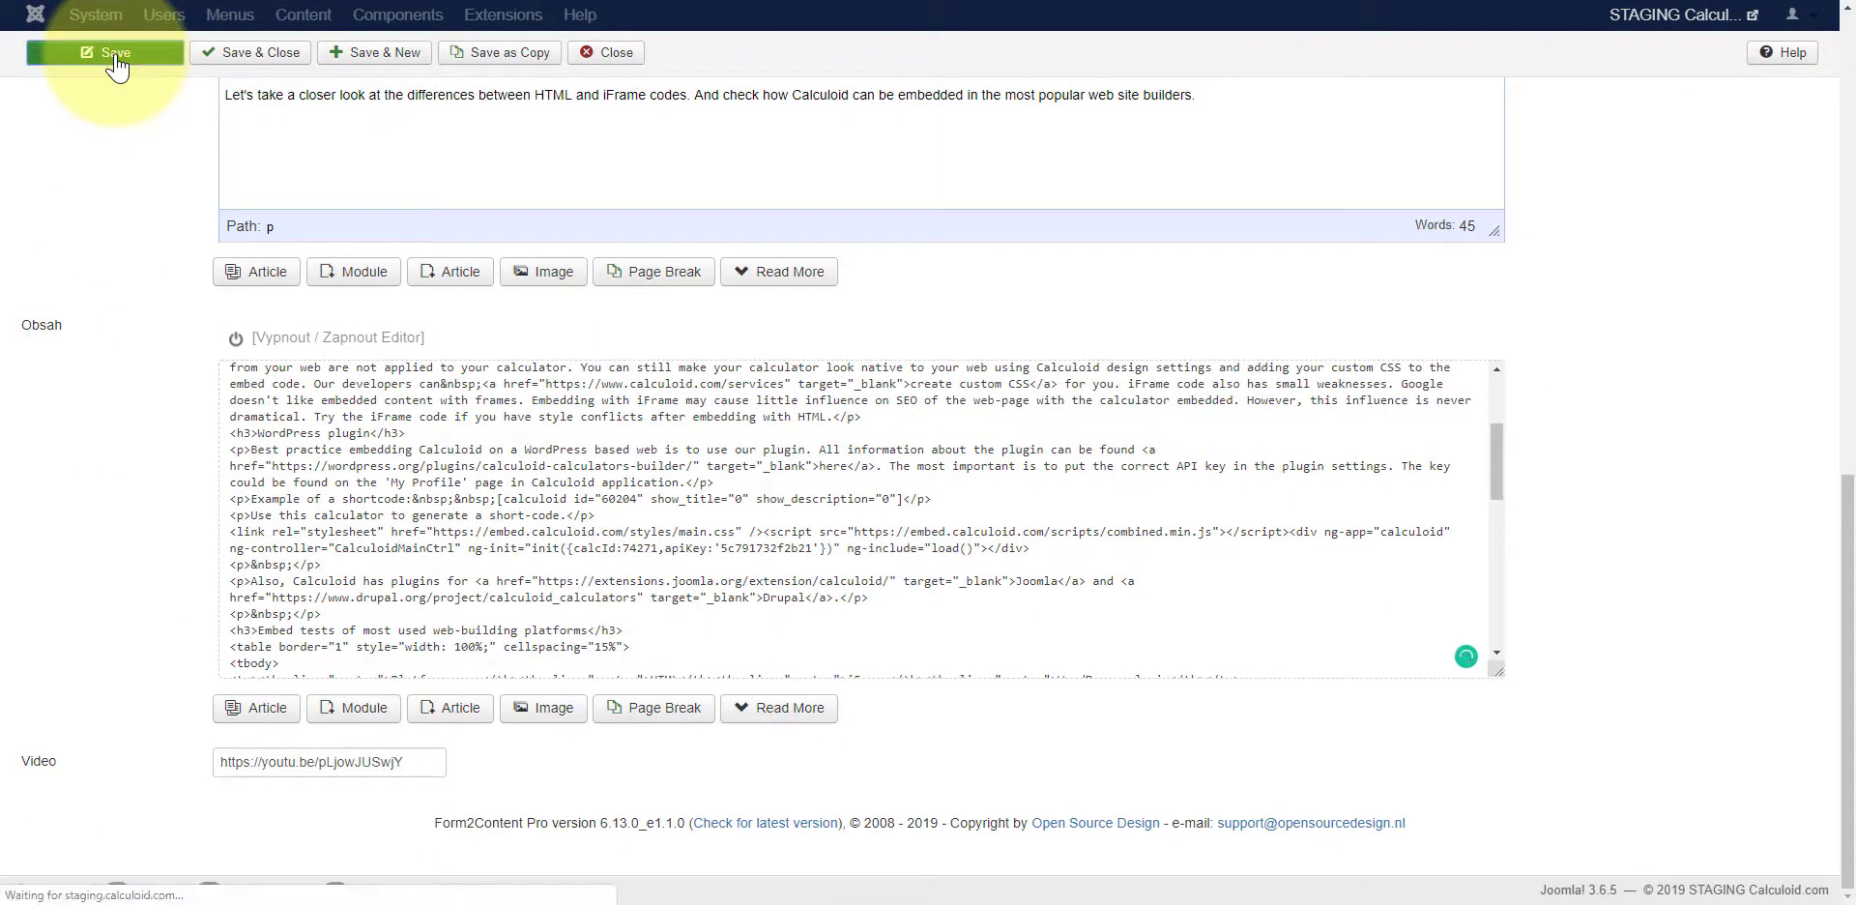
Step: Reload the article's web page to check the embedded calculator, and try its option to pre-fill a field
scroll(329, 281, down, 5)
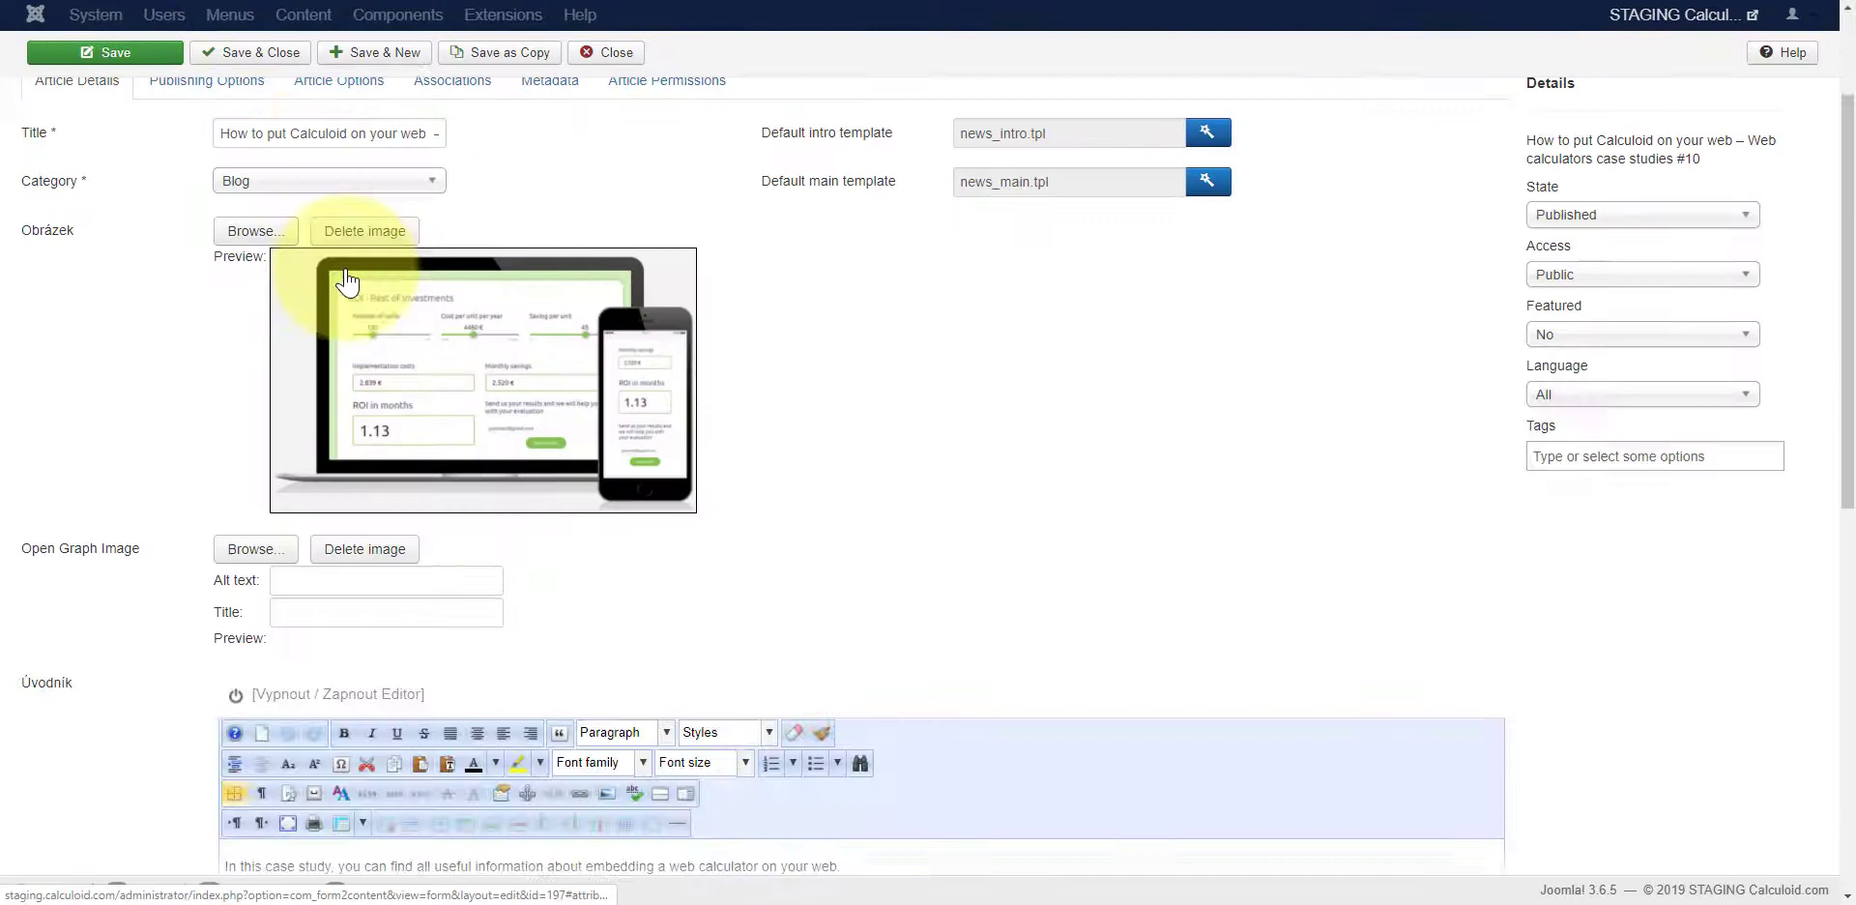
scroll(351, 280, down, 4)
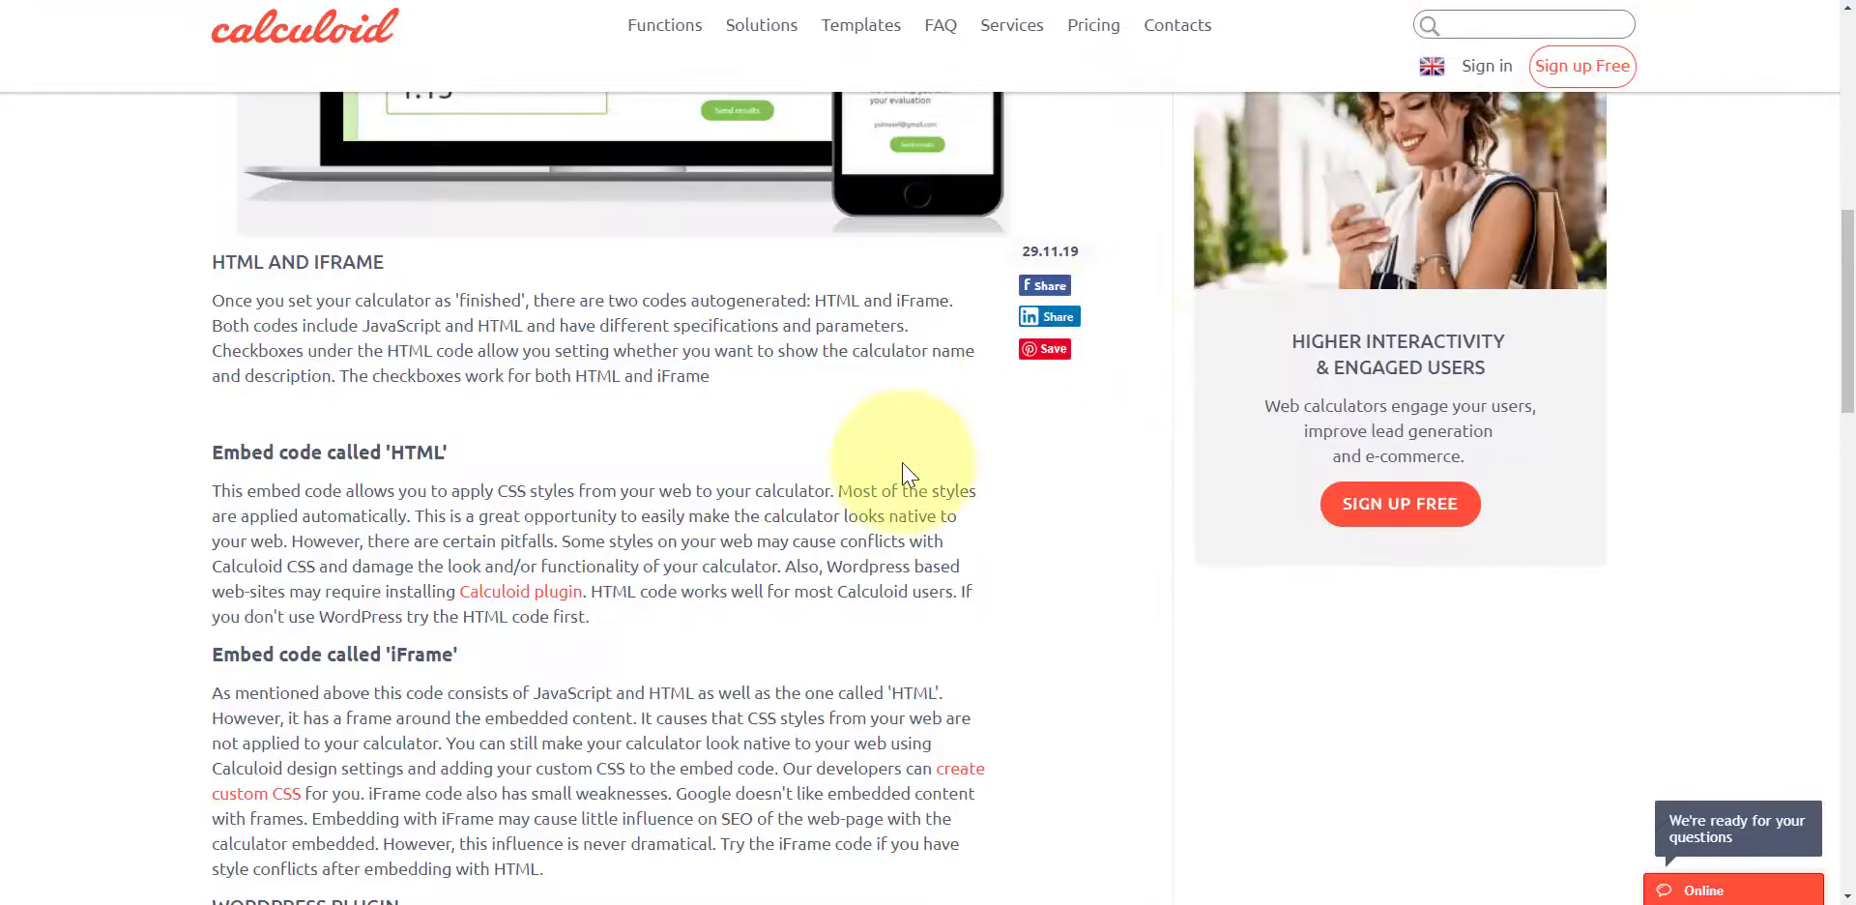
scroll(907, 469, down, 10)
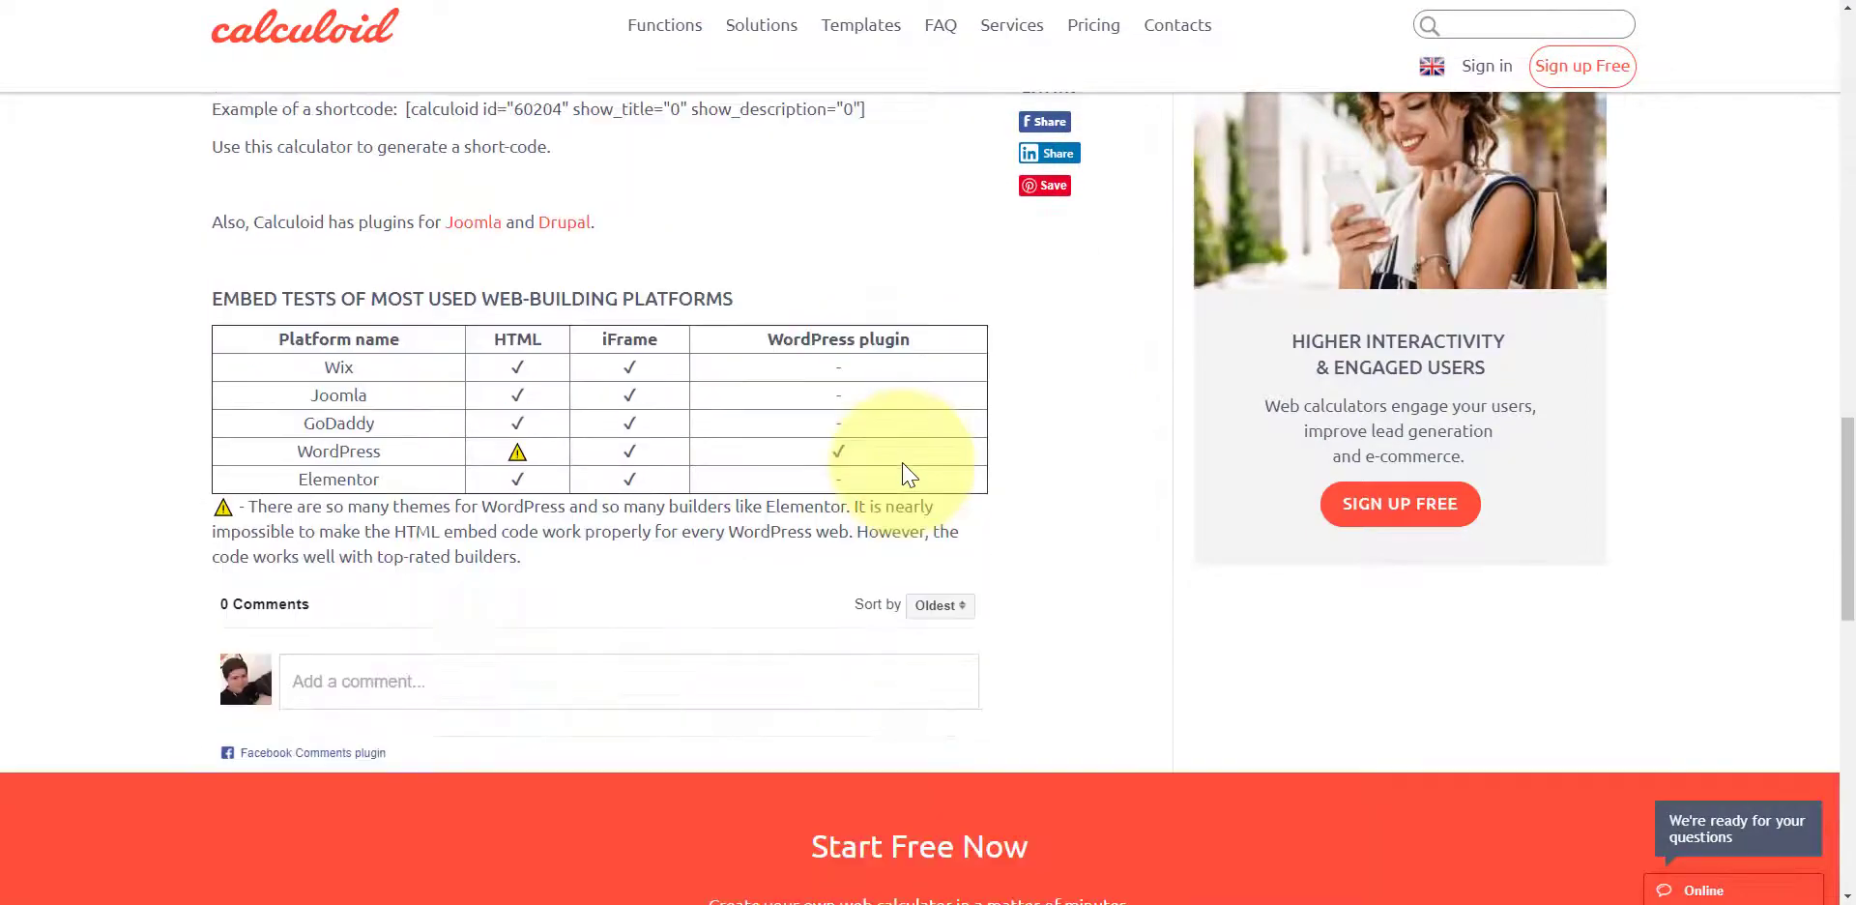
scroll(907, 474, up, 5)
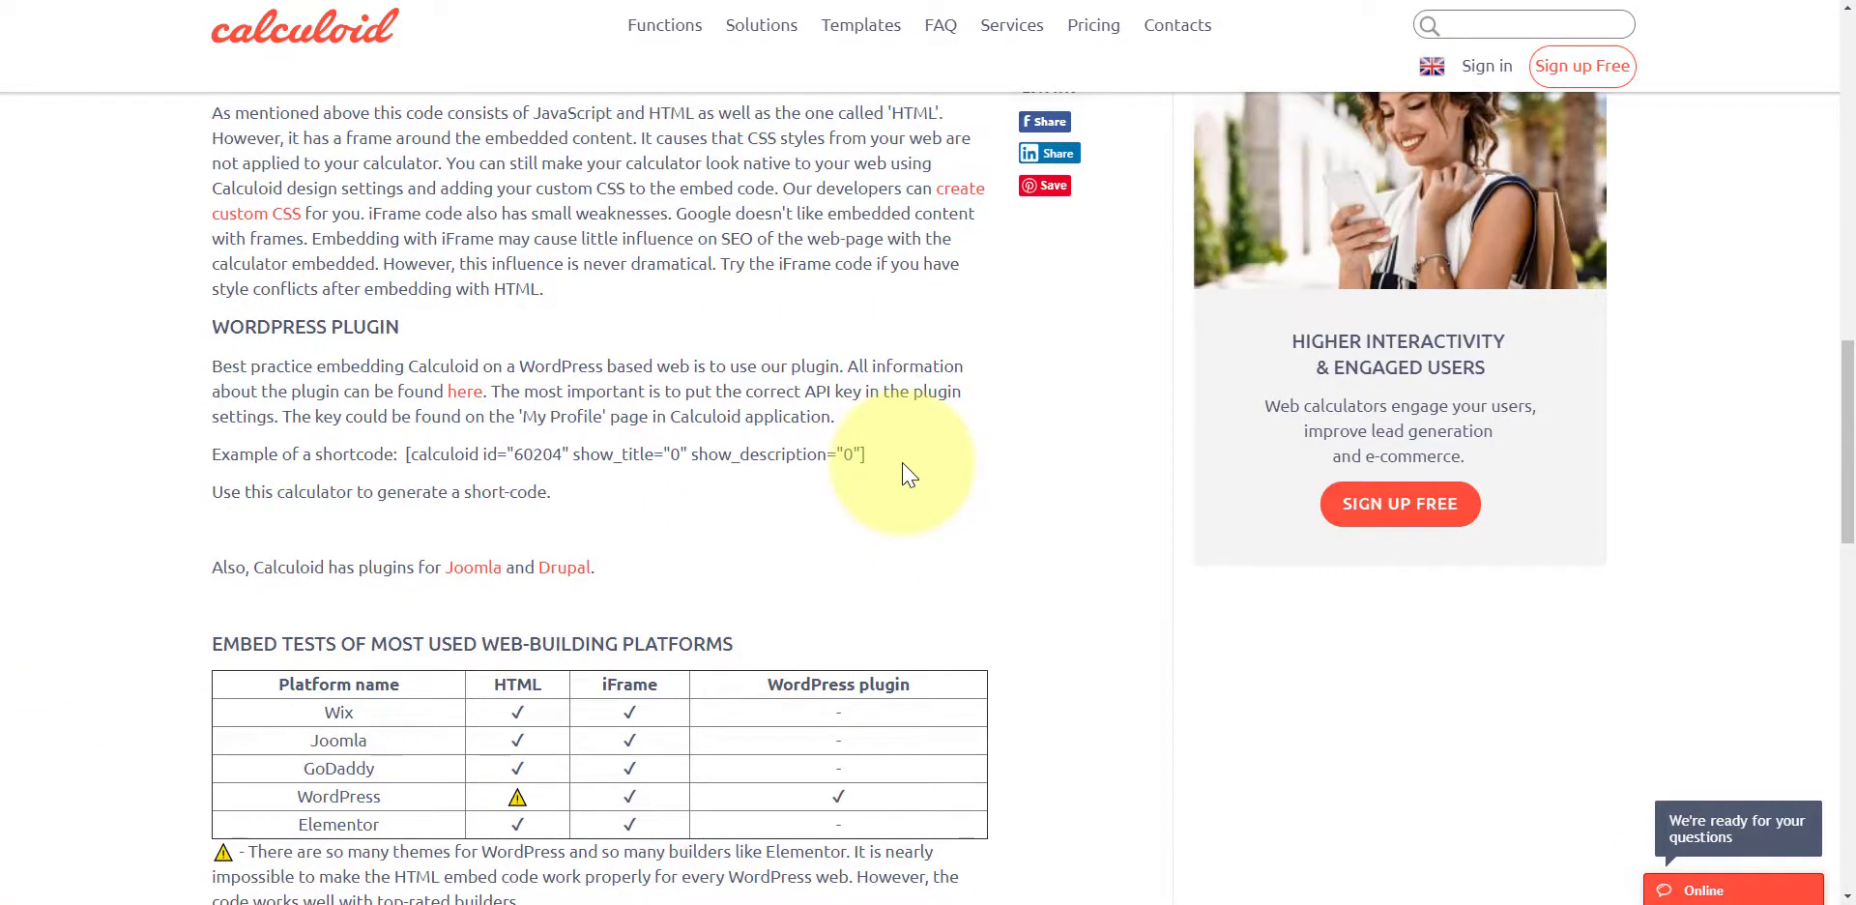
key(F5)
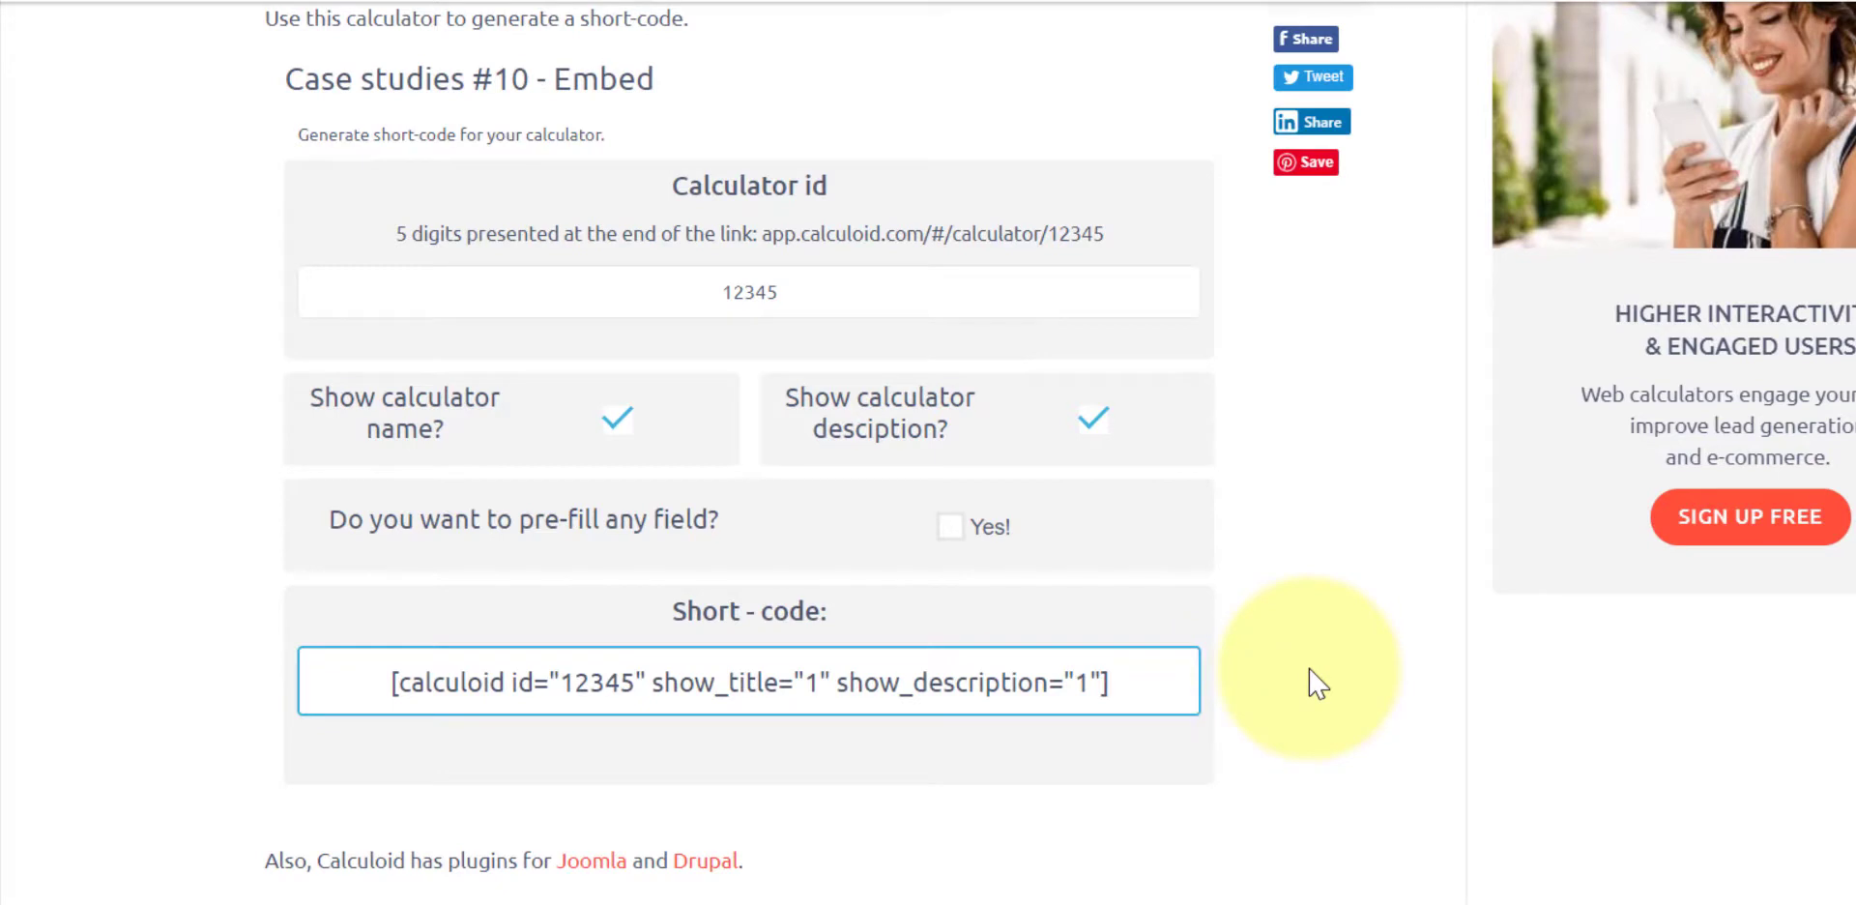
click(952, 527)
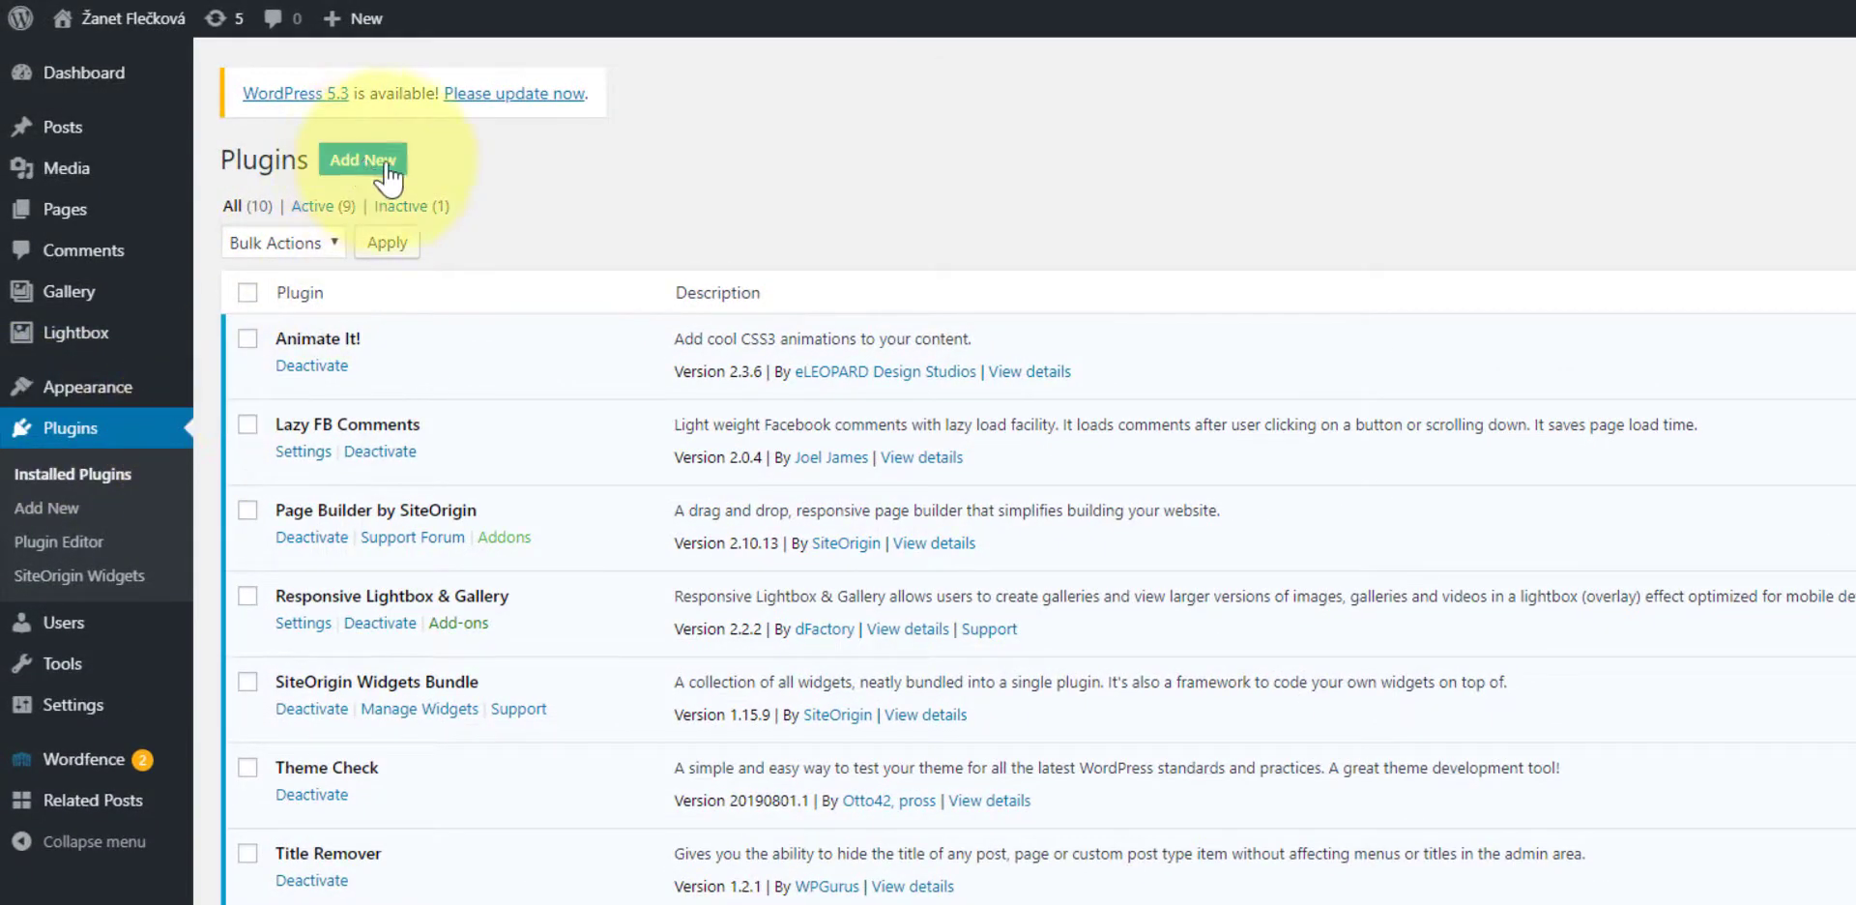
Step: In the WordPress admin, start adding a new plugin and search for "Calculoid - Calculator builder"
click(388, 164)
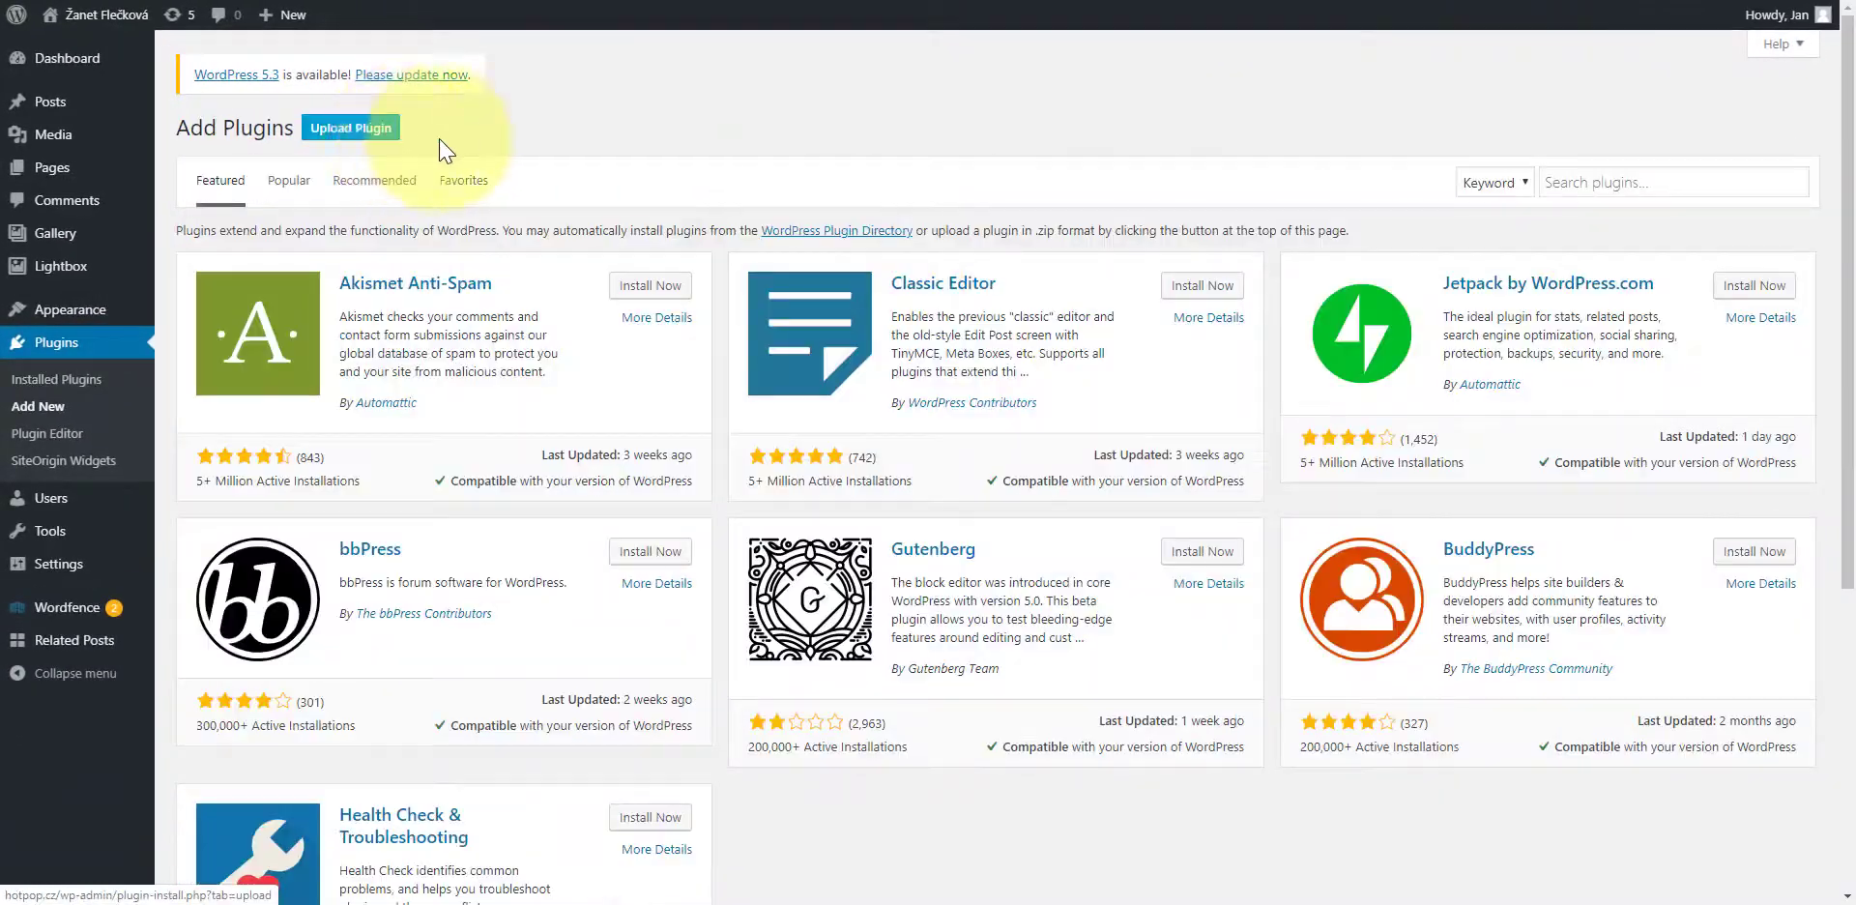
click(1665, 183)
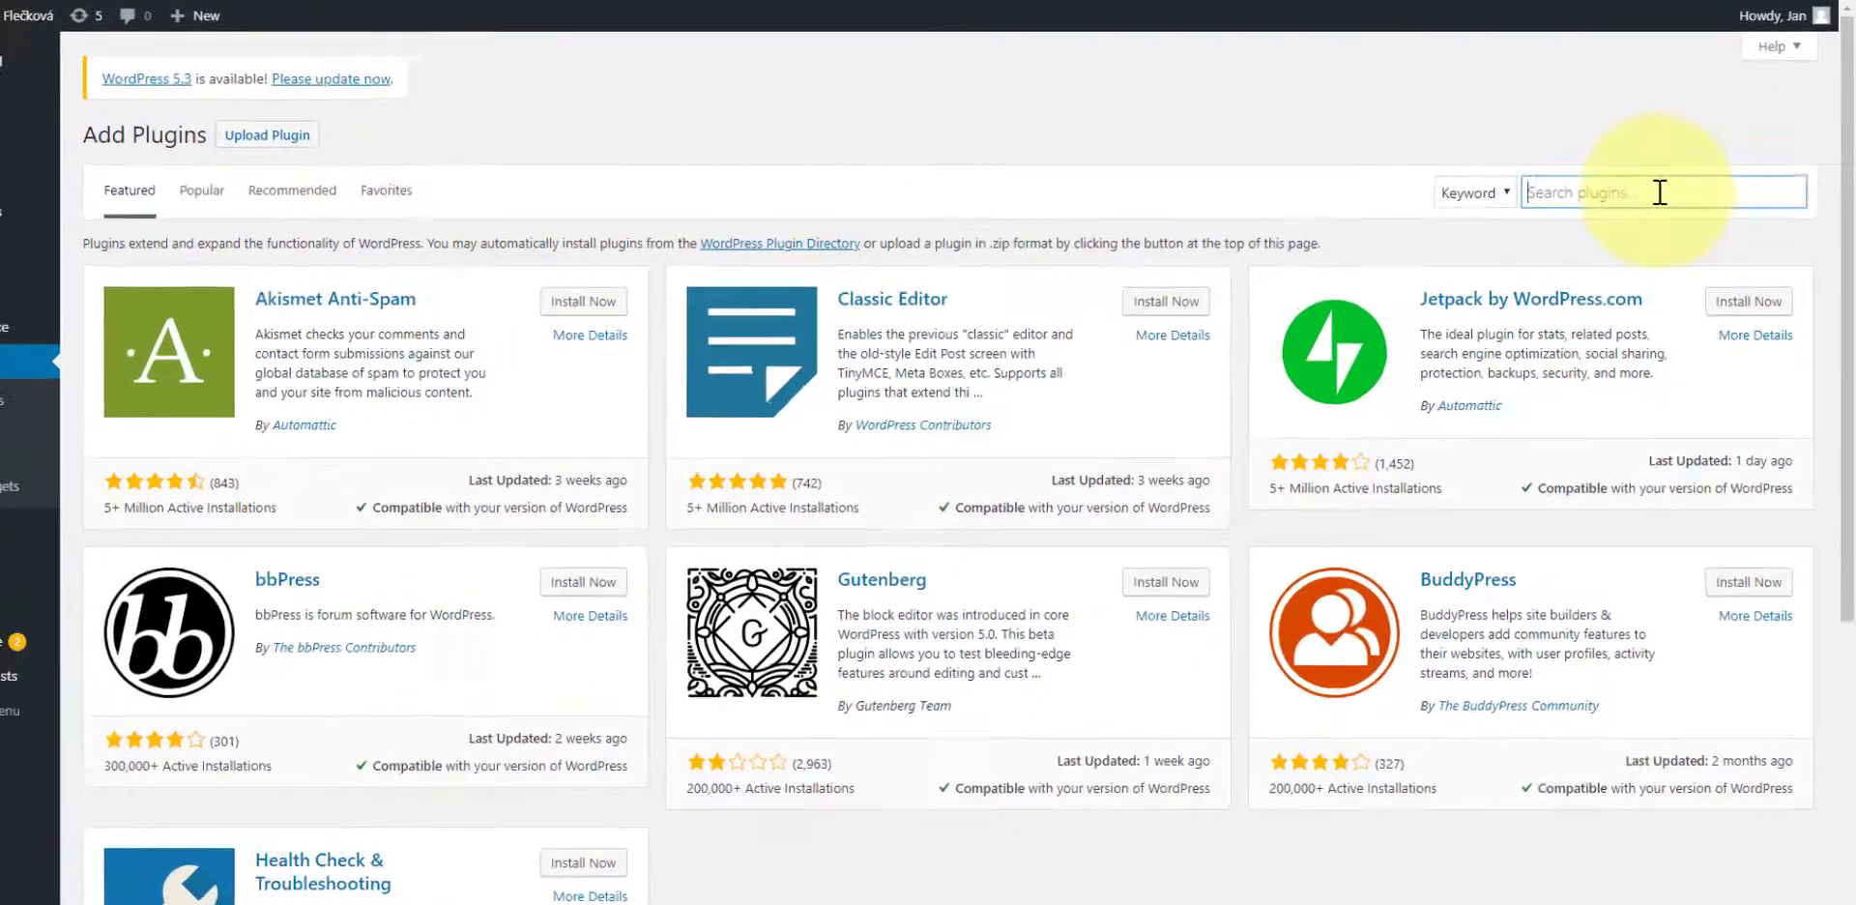
text(Calculoid - Calculator builder)
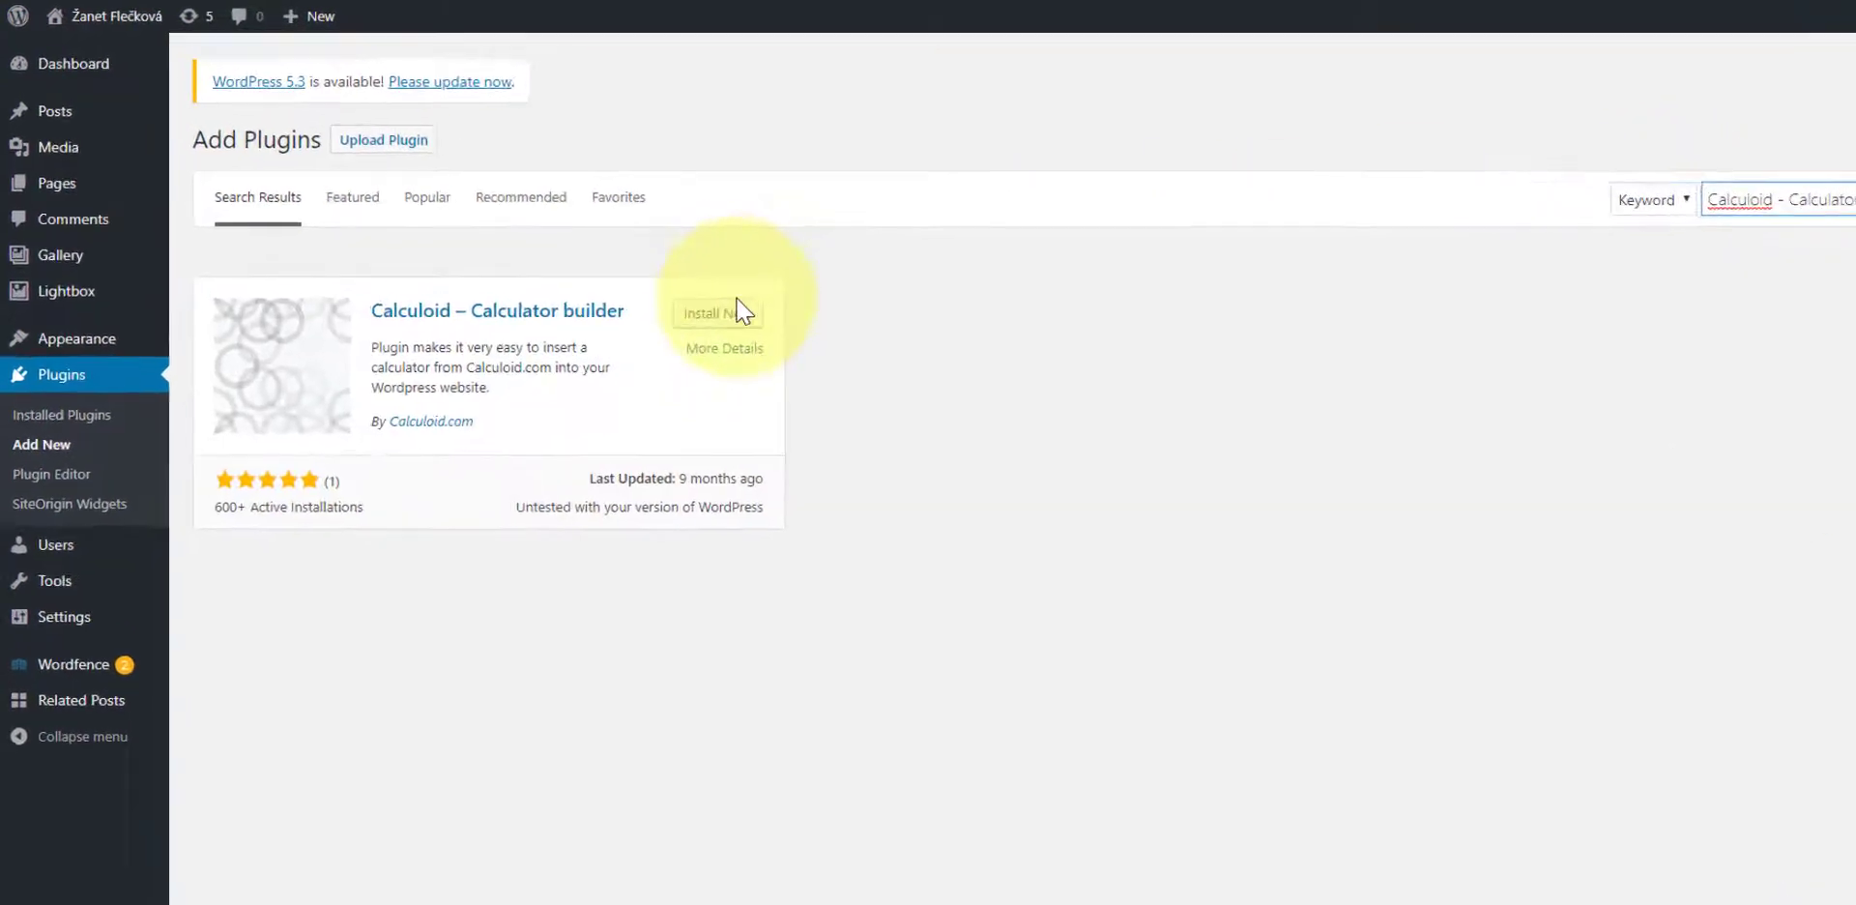
Step: Install and activate the "Calculoid – Calculator builder" plugin
click(669, 285)
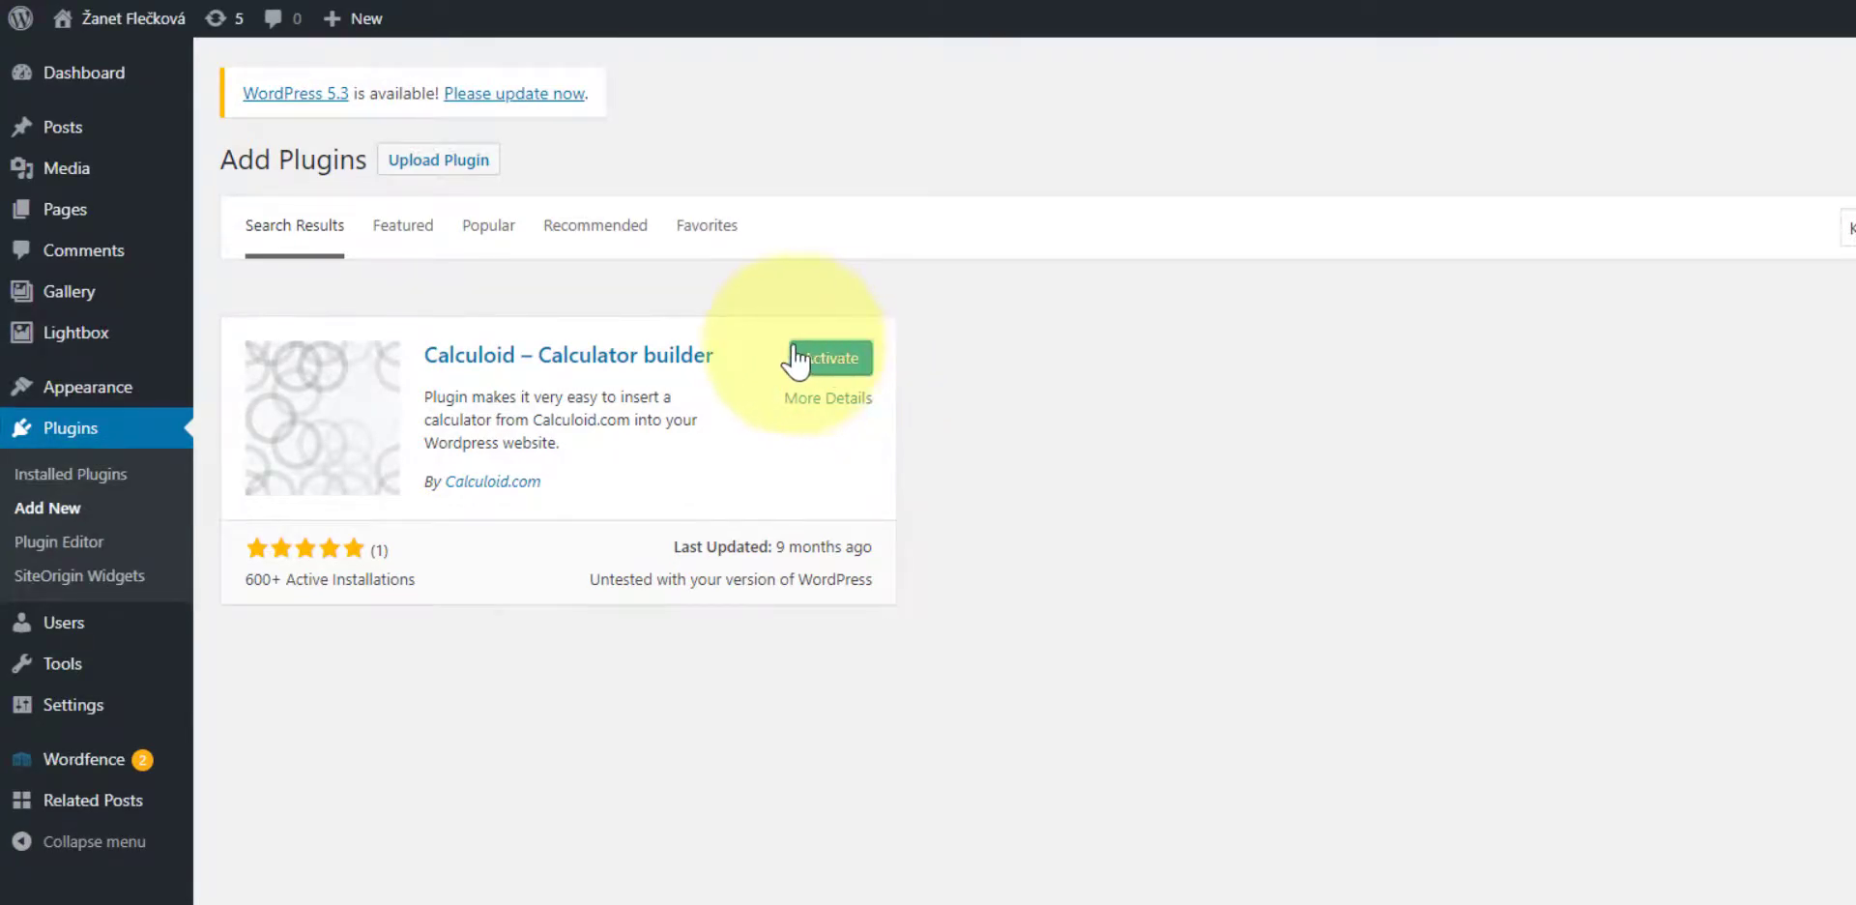
click(837, 362)
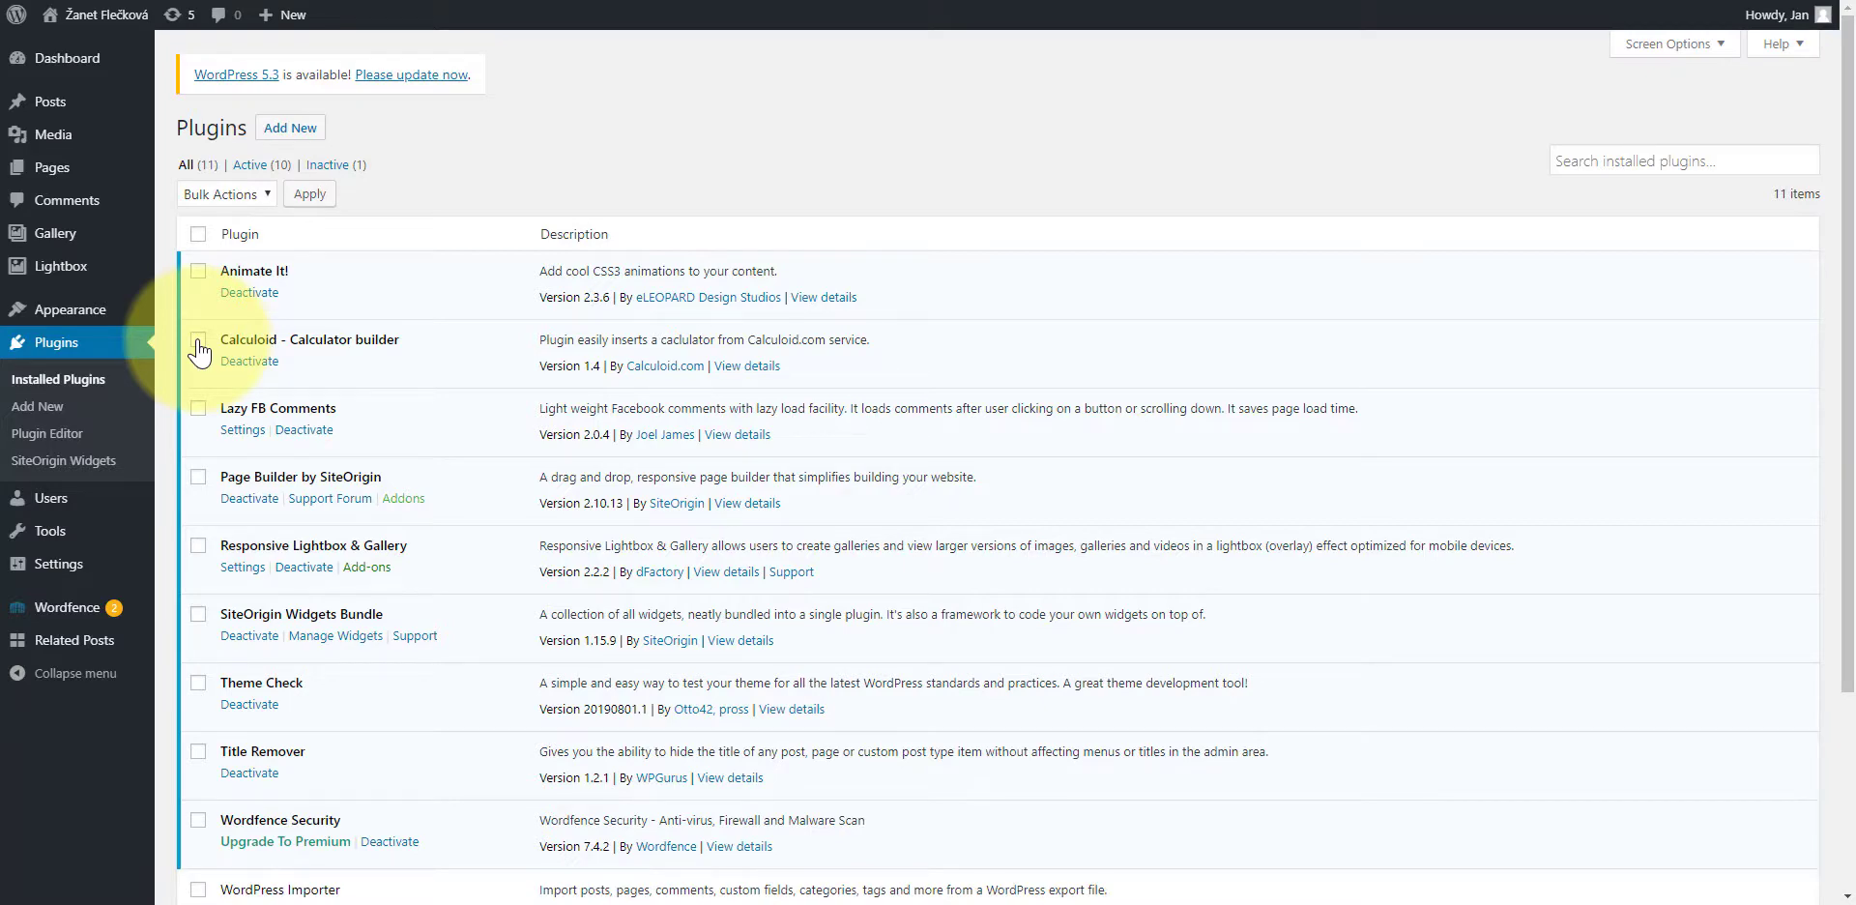
Step: Enter the Calculoid API key in the plugin's Calculoid Admin settings and save the changes
mouse_move(68, 564)
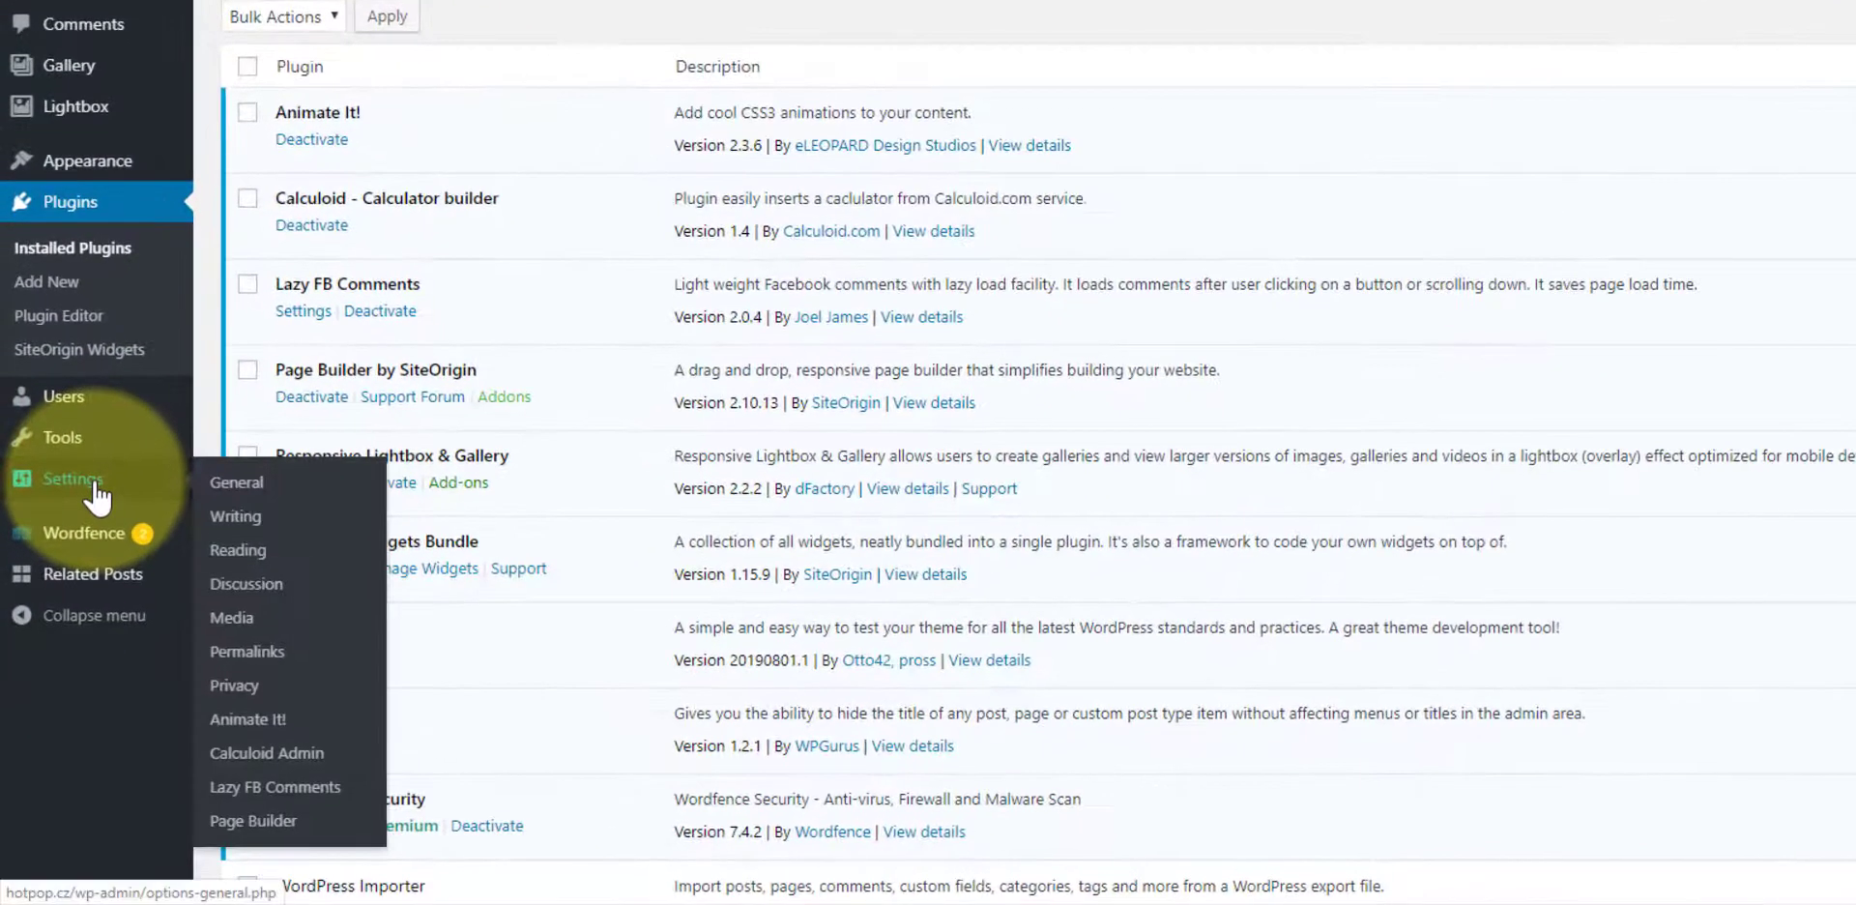
click(270, 762)
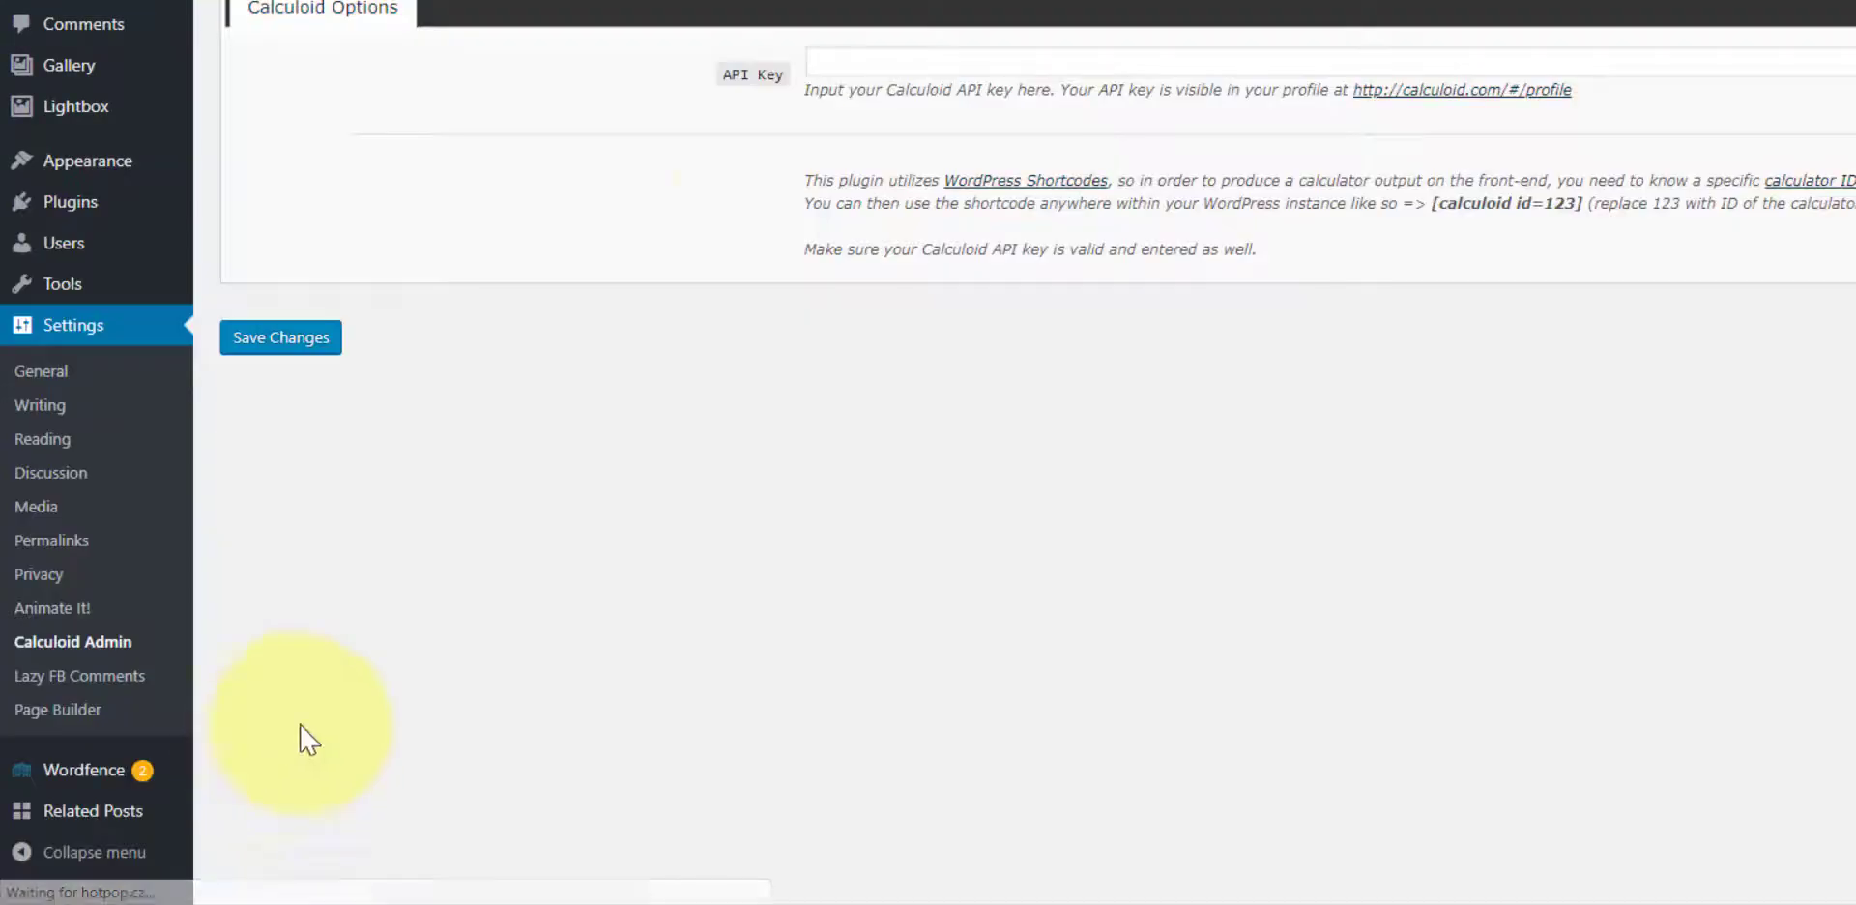
click(755, 107)
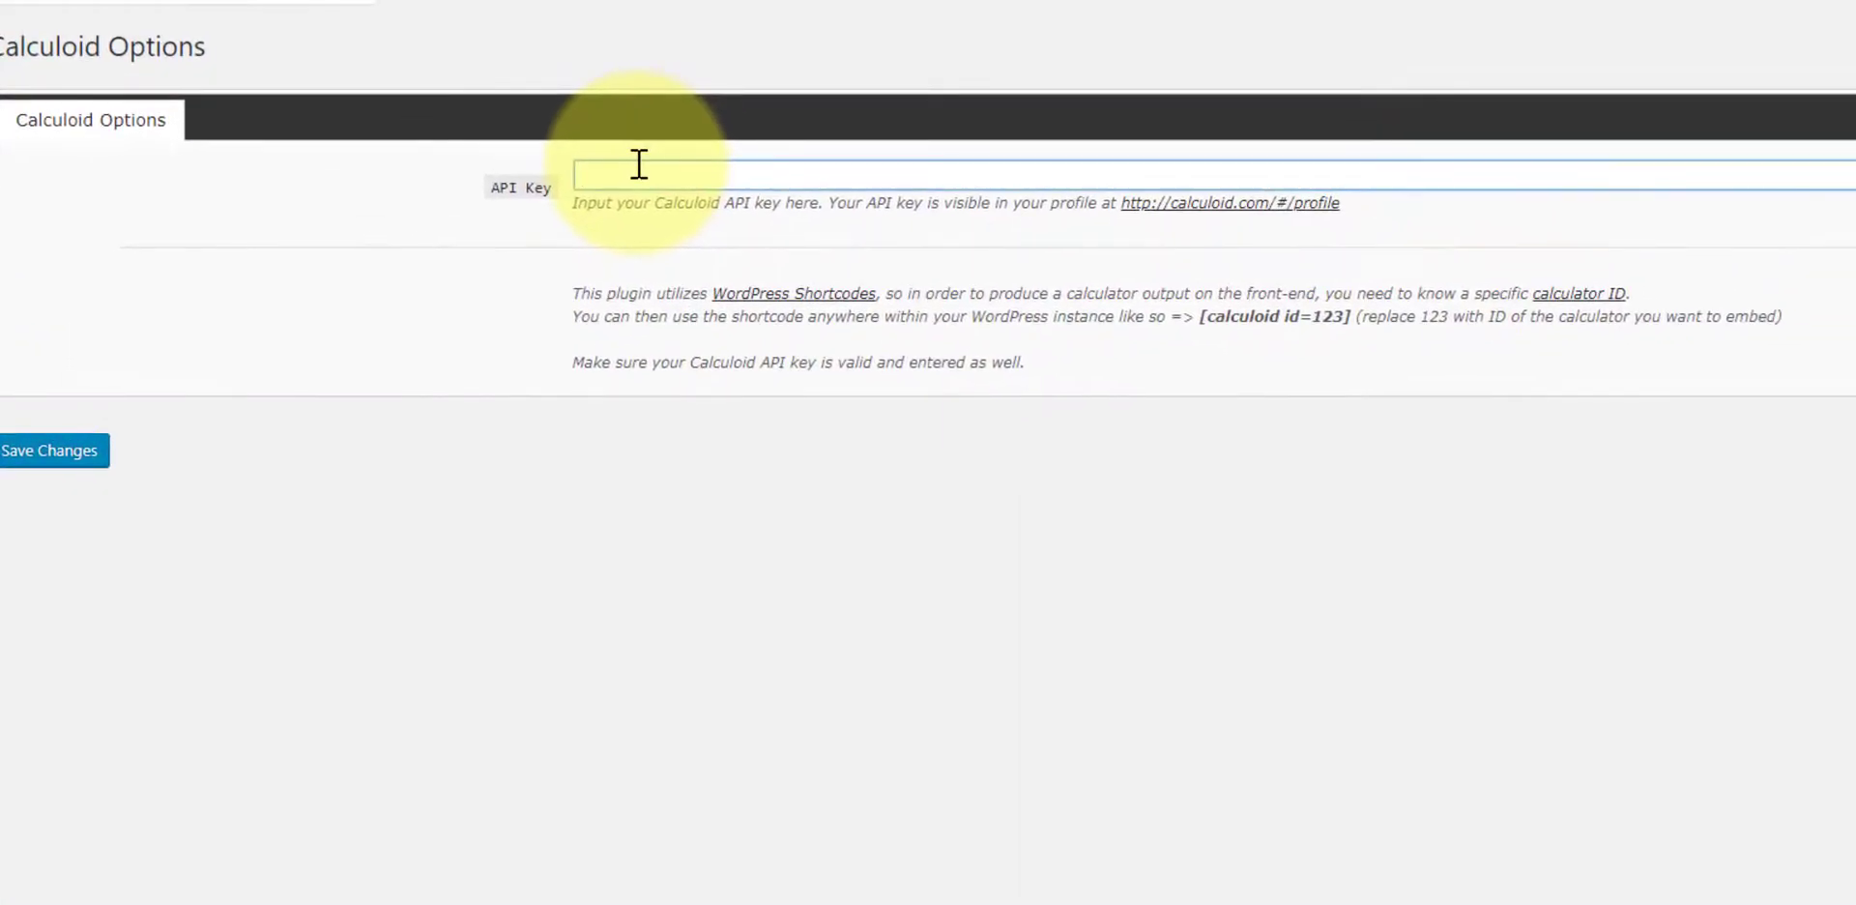
key(ctrl+v)
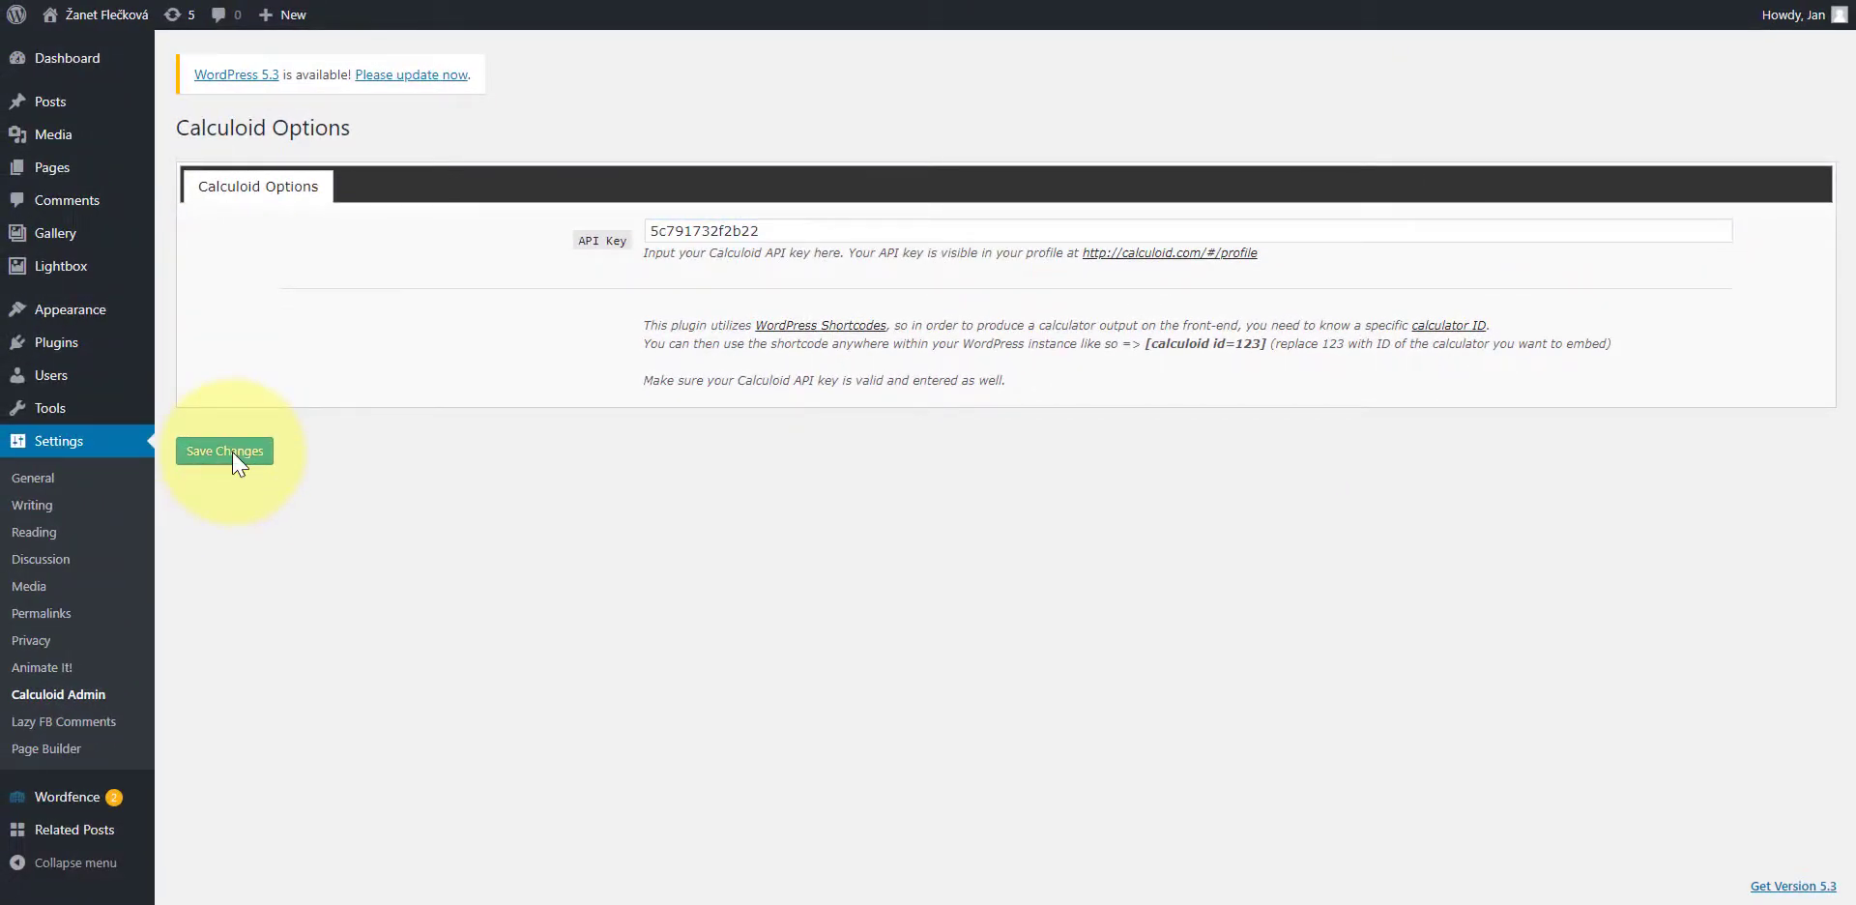
Step: Edit the "test" page to add the shortcode [calculoid id="74271" show_title="1" show_description="1"] as a paragraph, and update the page
click(64, 179)
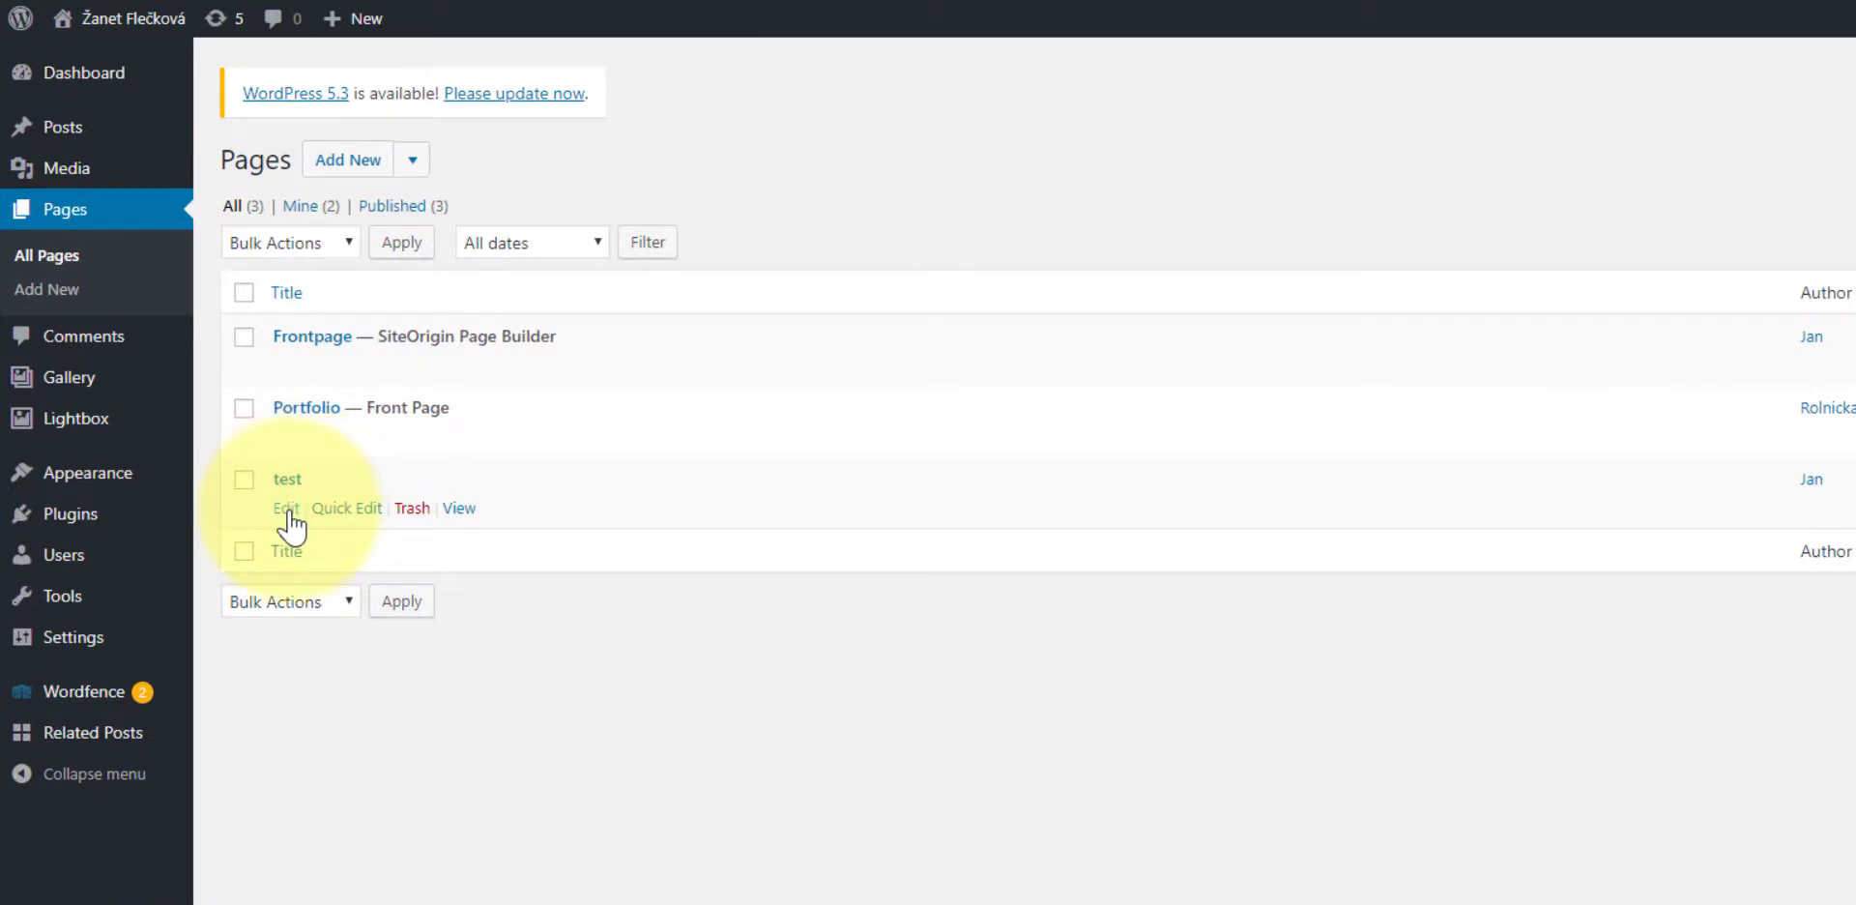
click(286, 509)
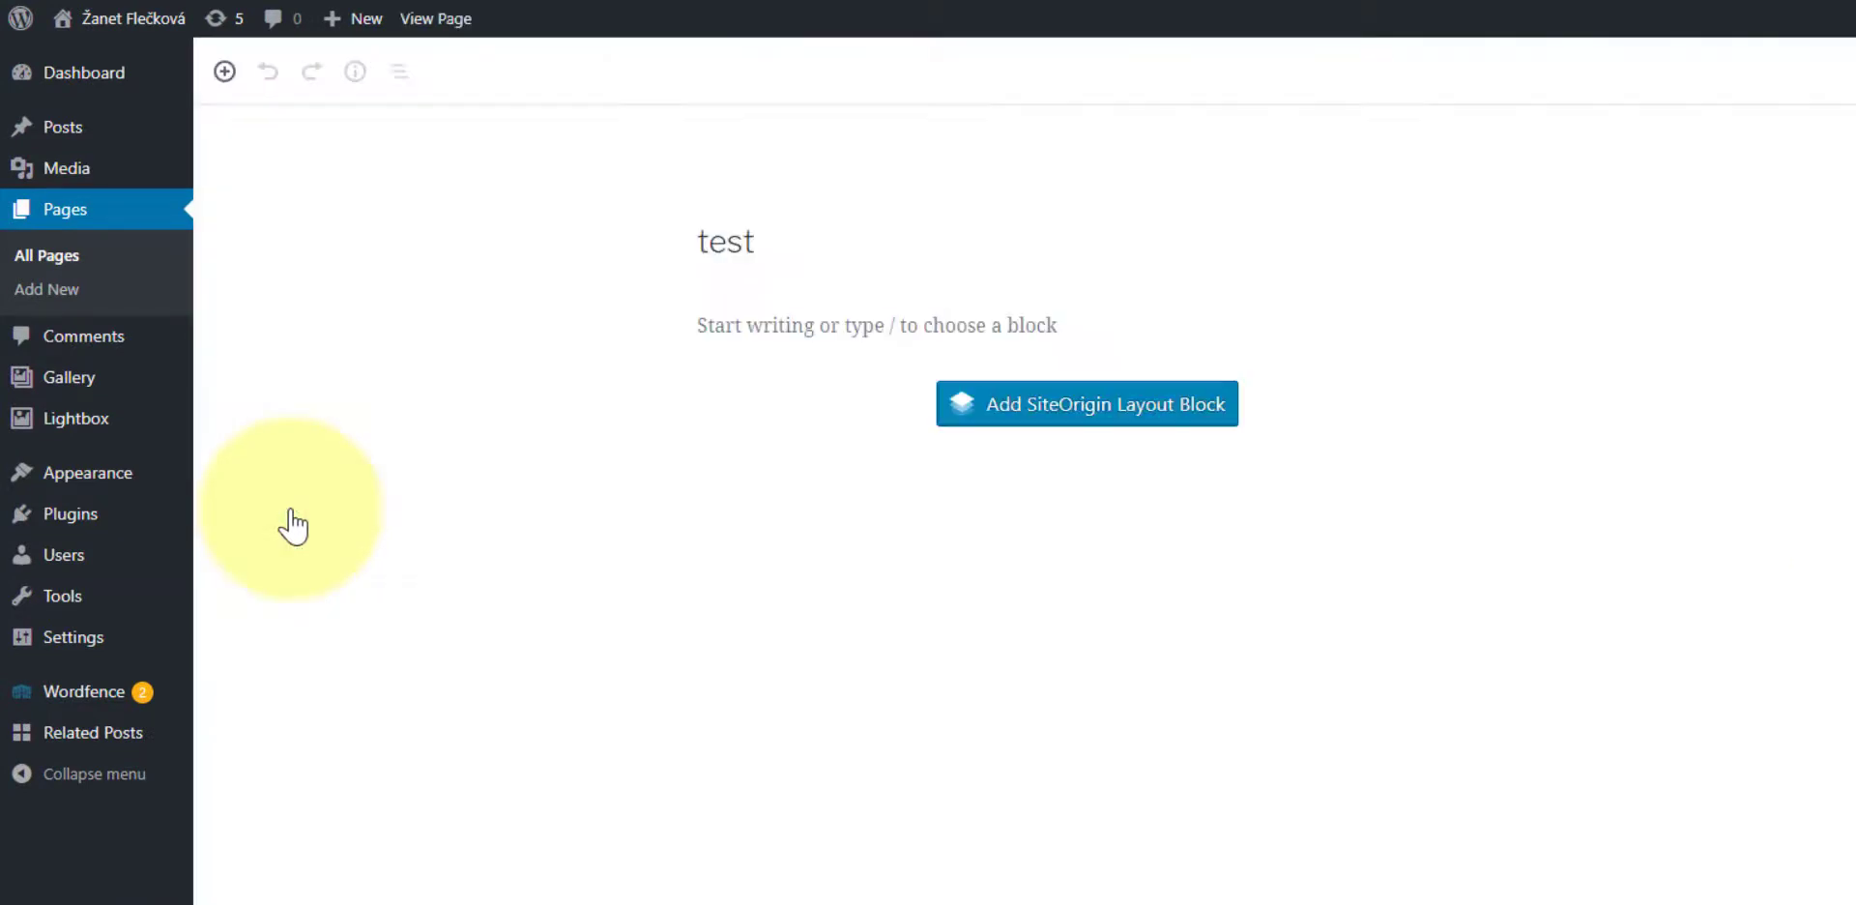
click(696, 299)
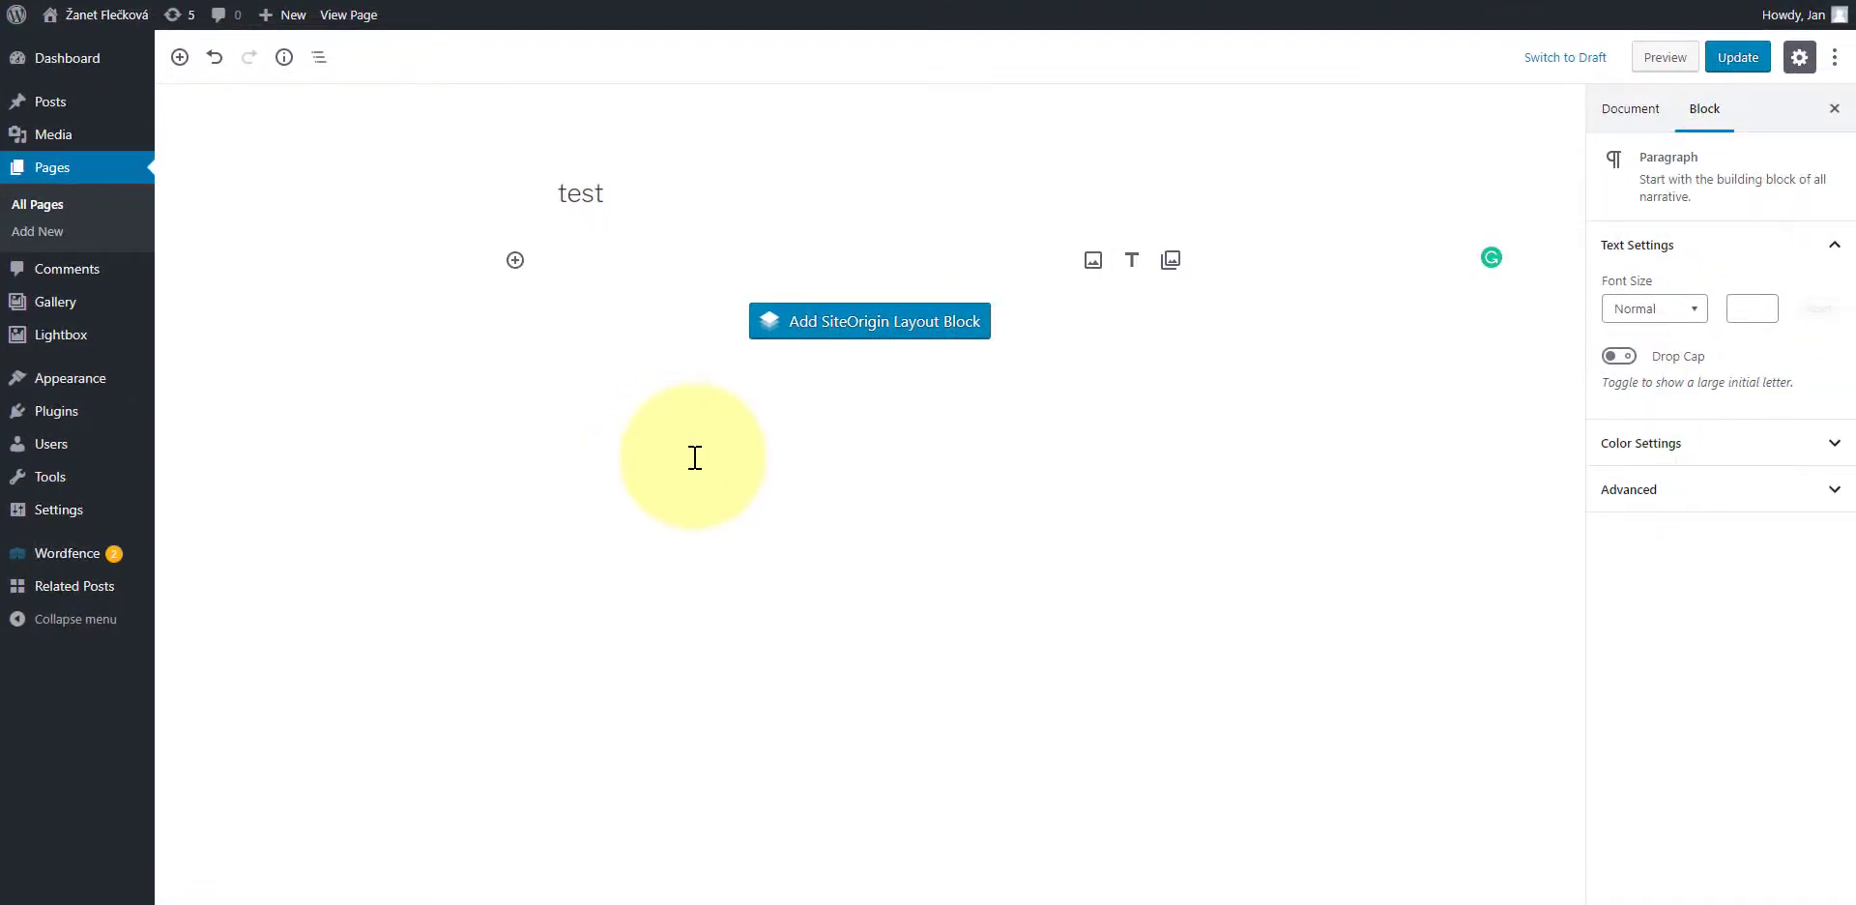
text([calculoid id="74271" show_title="1" show_description="1"])
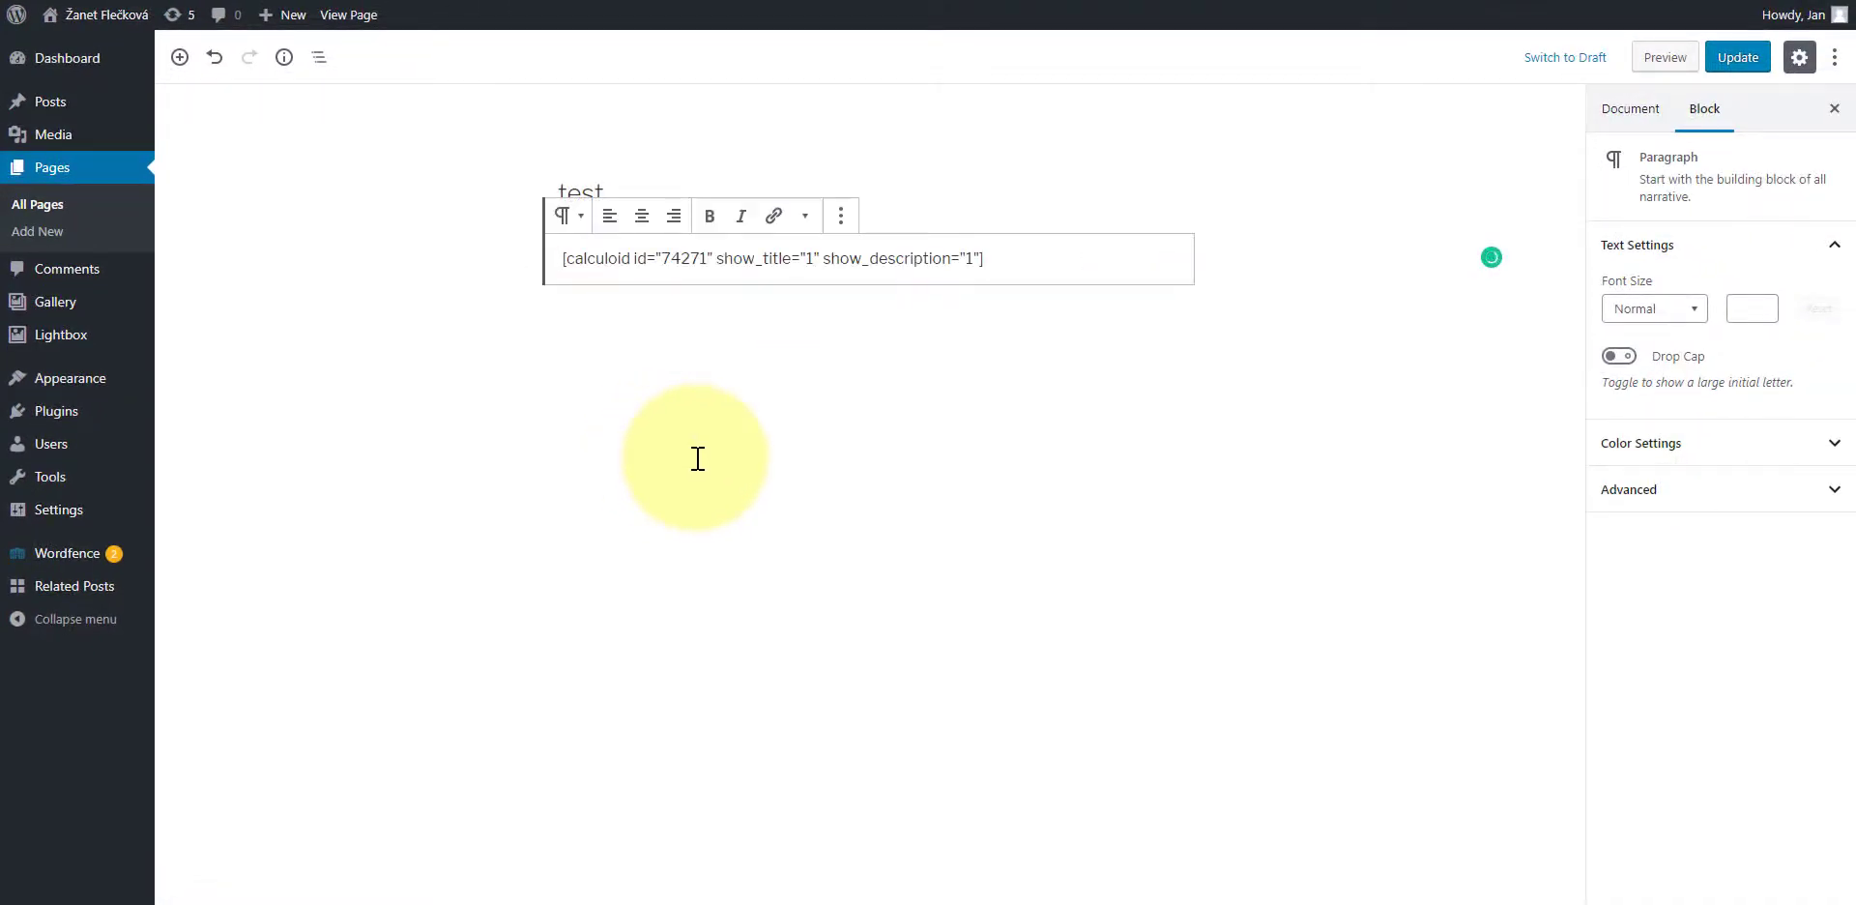
click(1739, 60)
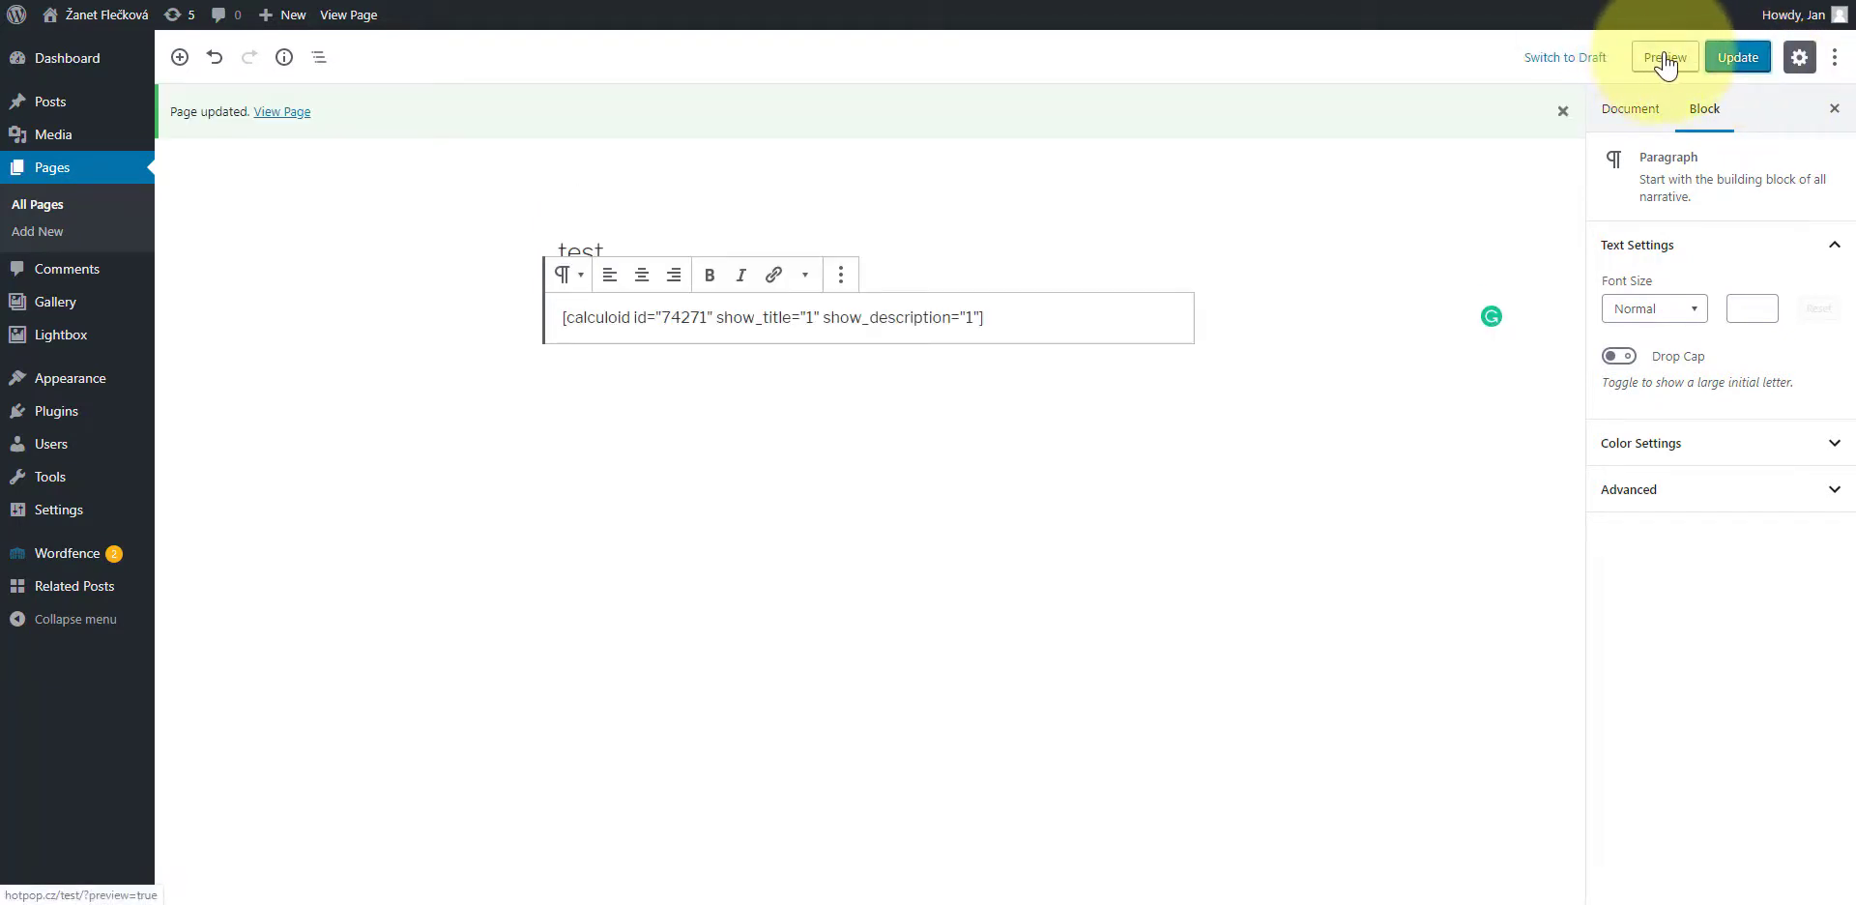
Step: Preview the "test" page to check the embedded calculator, and try its option to pre-fill a field
click(1665, 60)
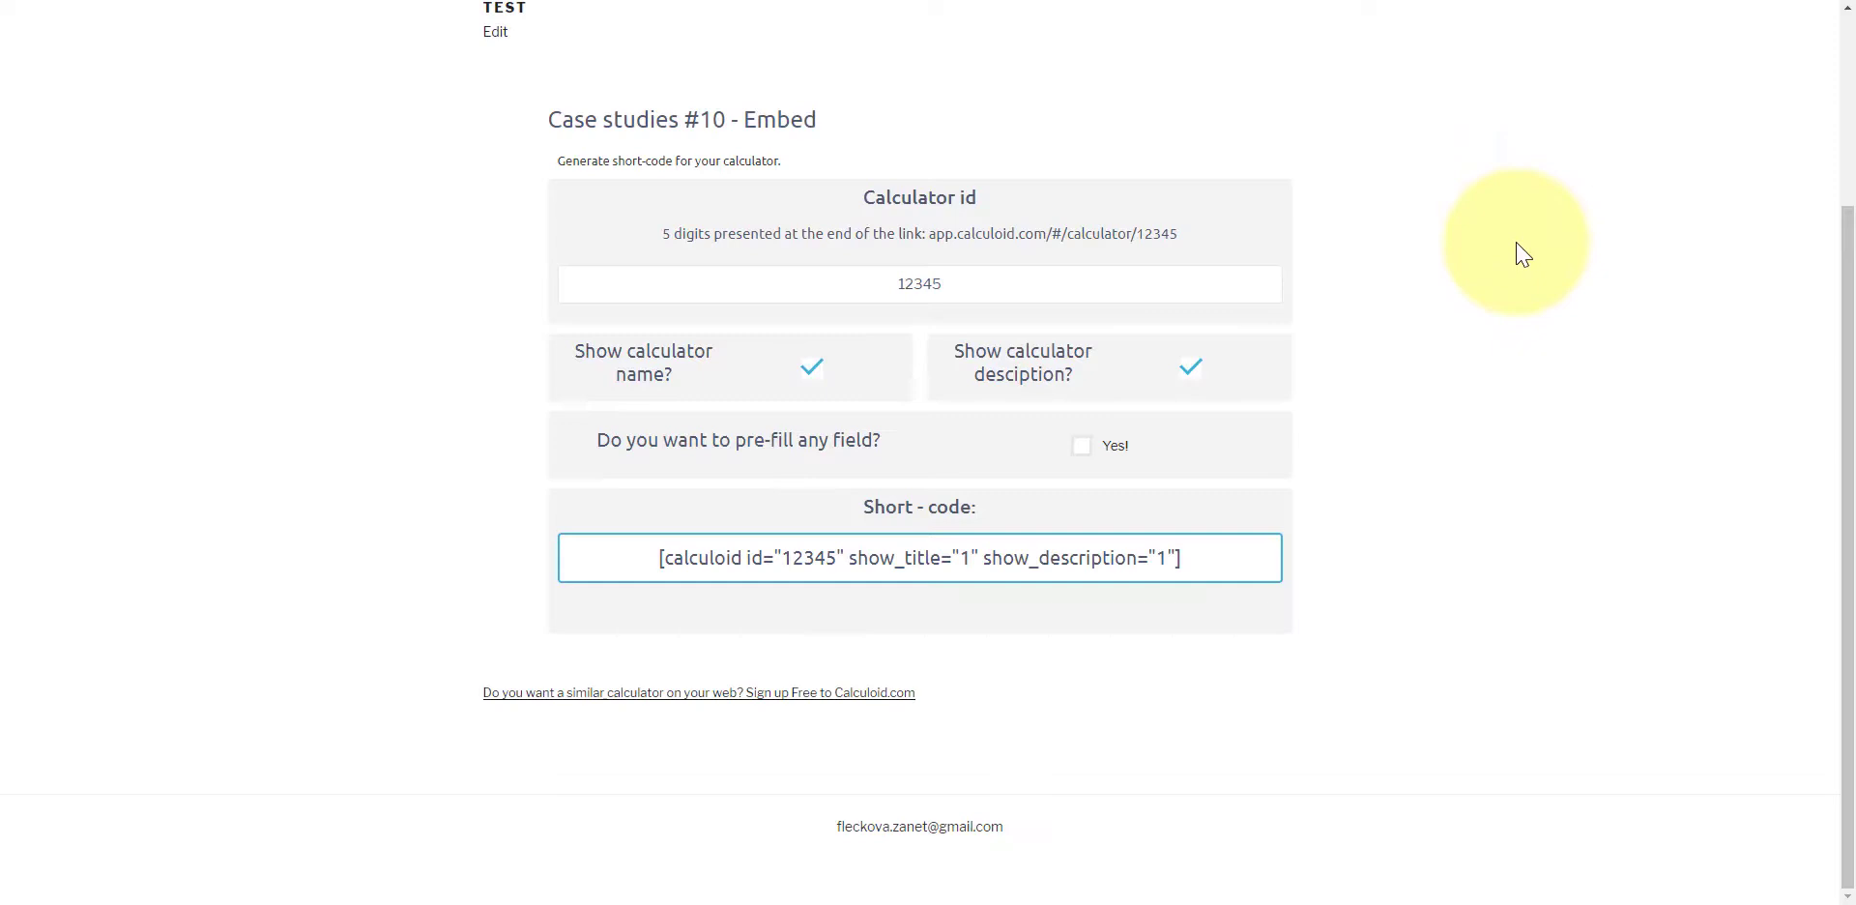
click(1082, 448)
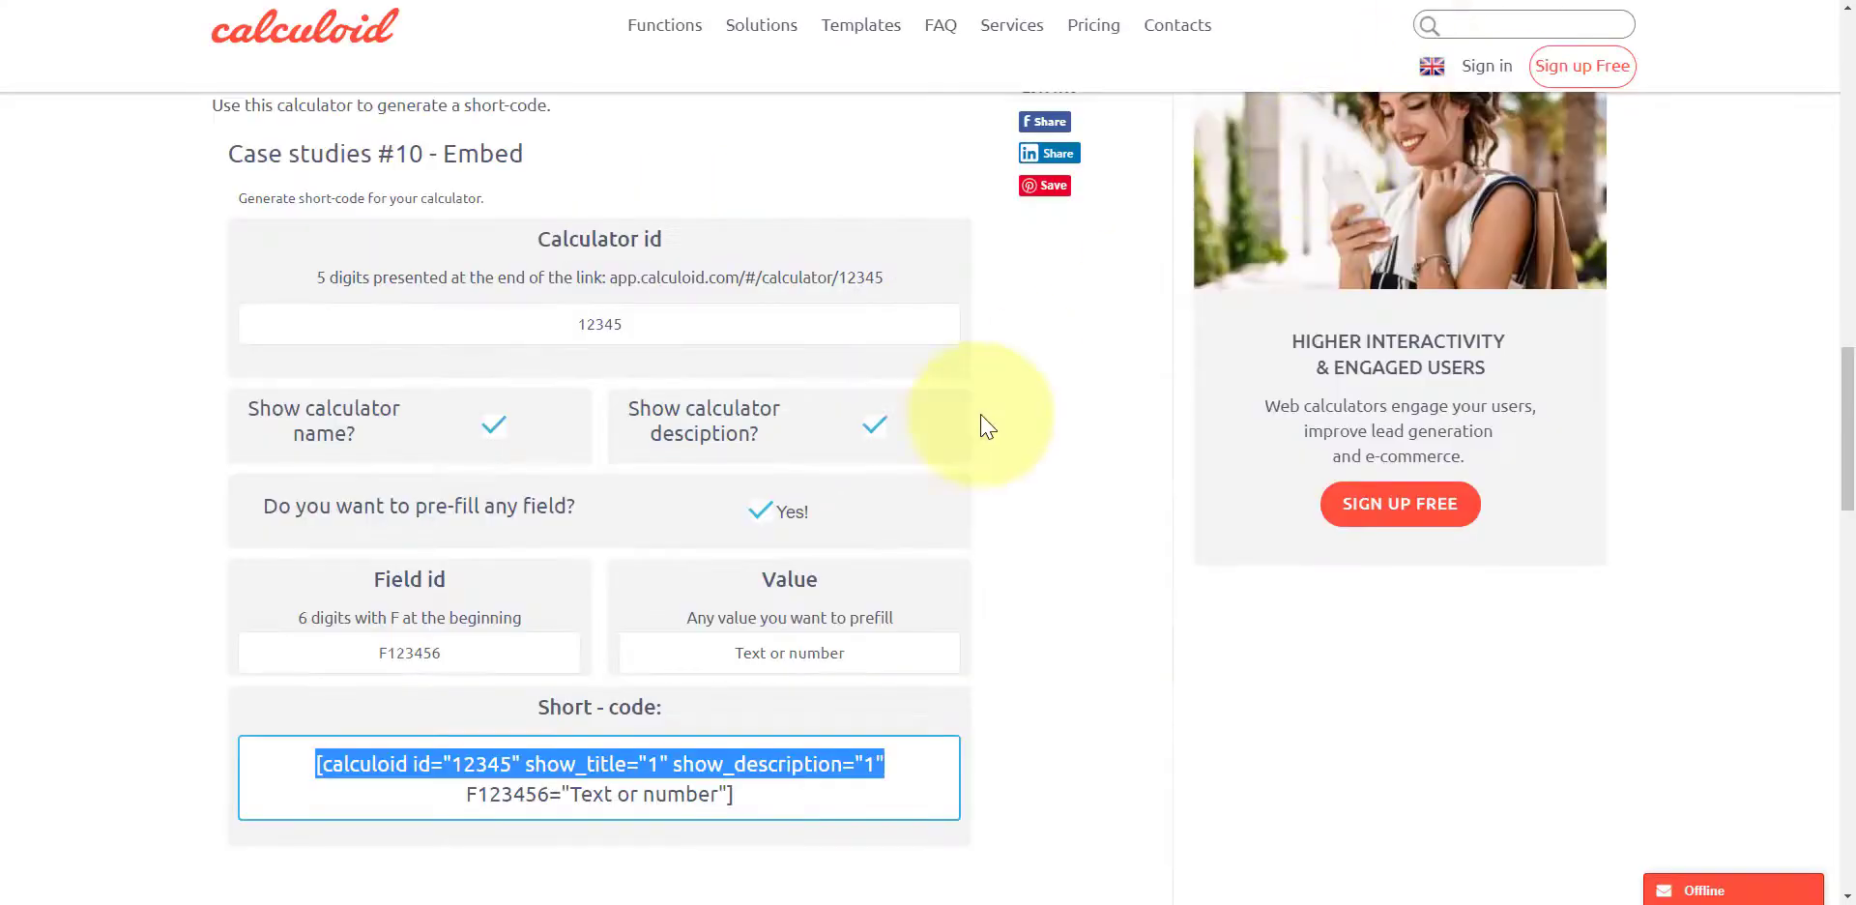
scroll(1006, 424, up, 10)
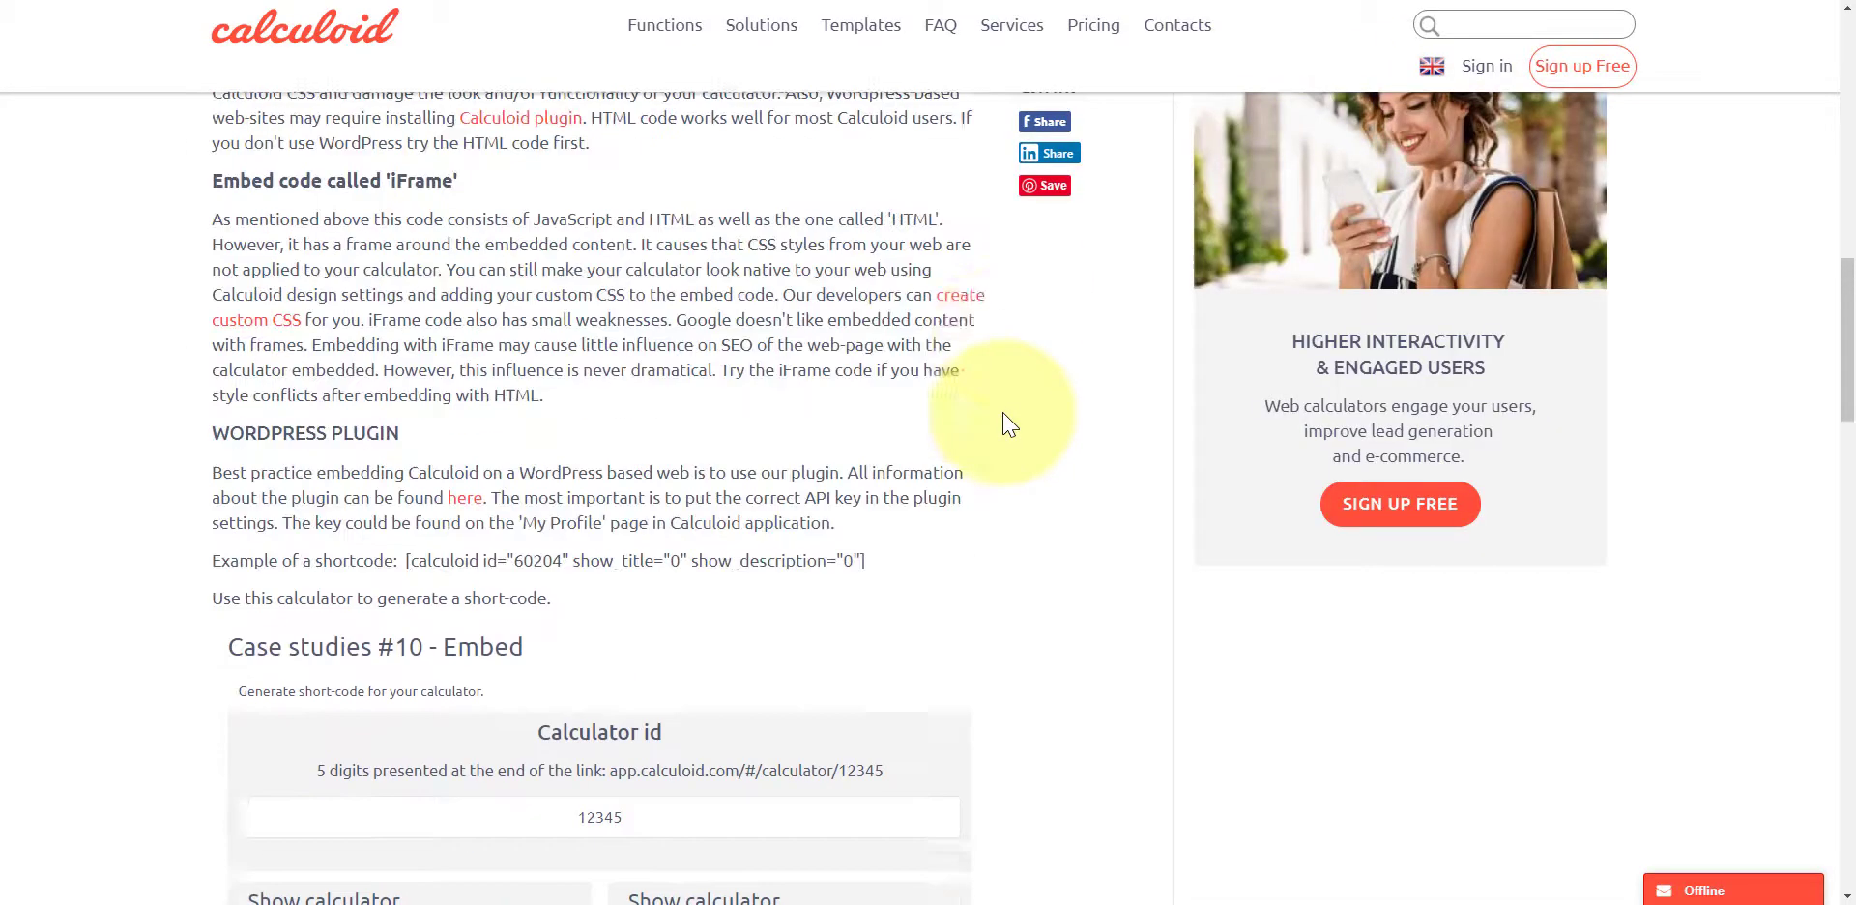
scroll(1005, 424, up, 7)
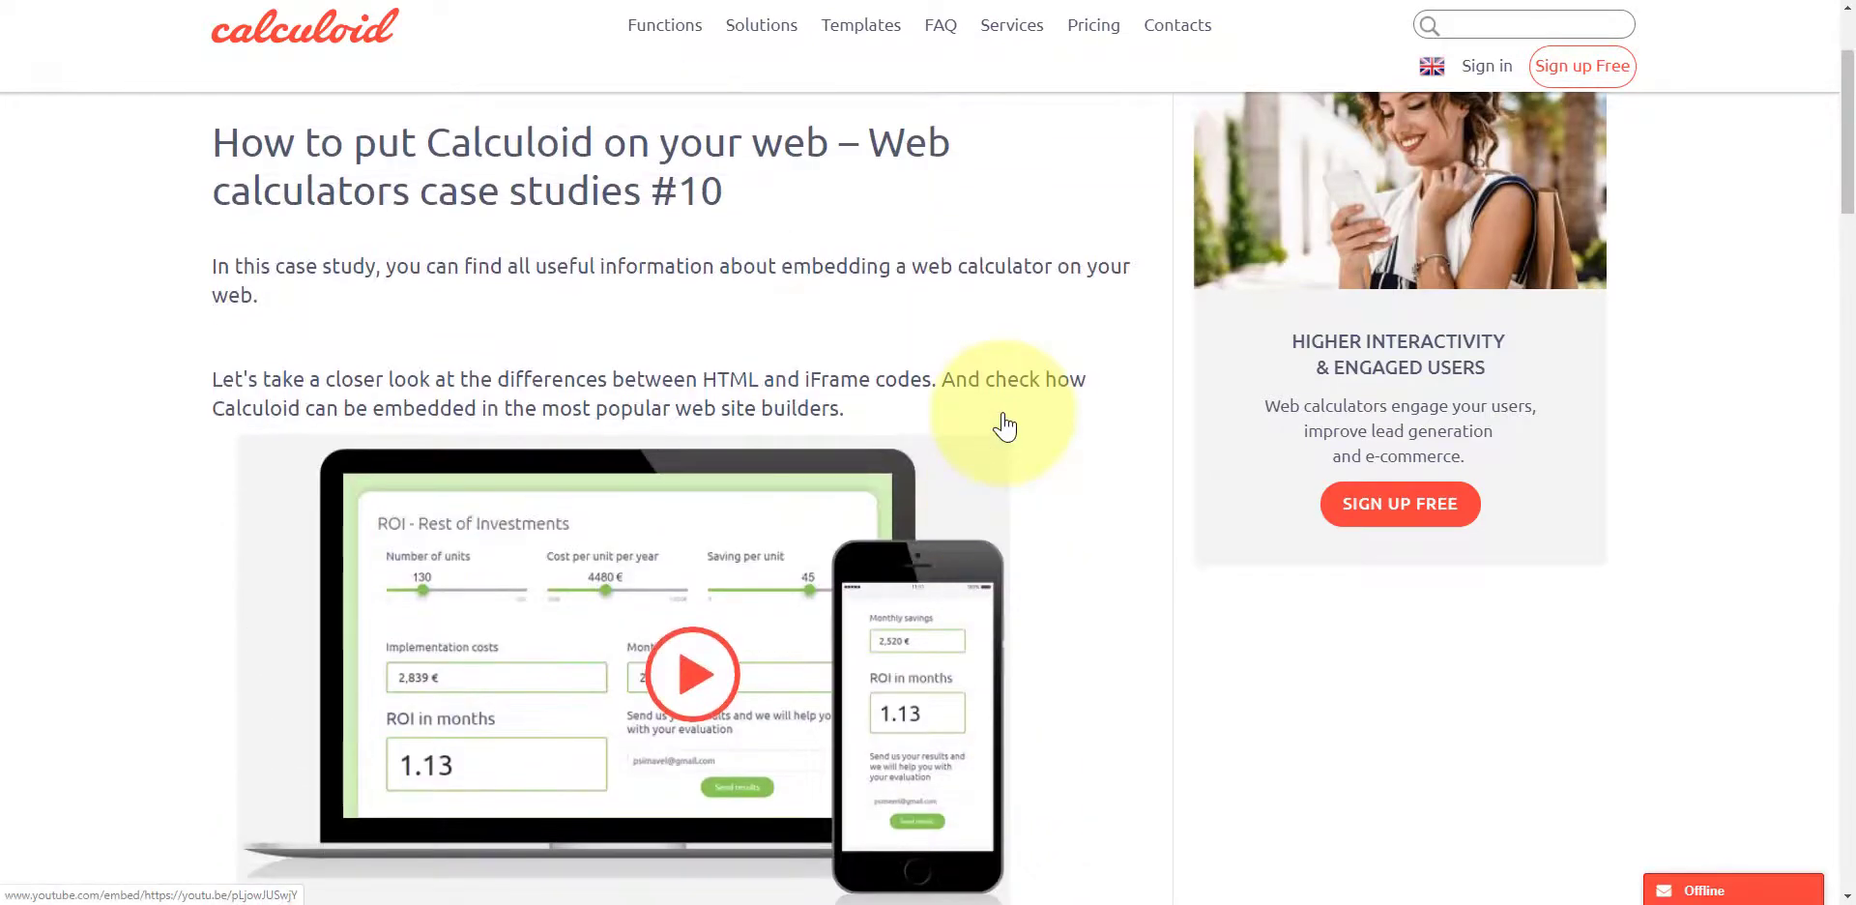